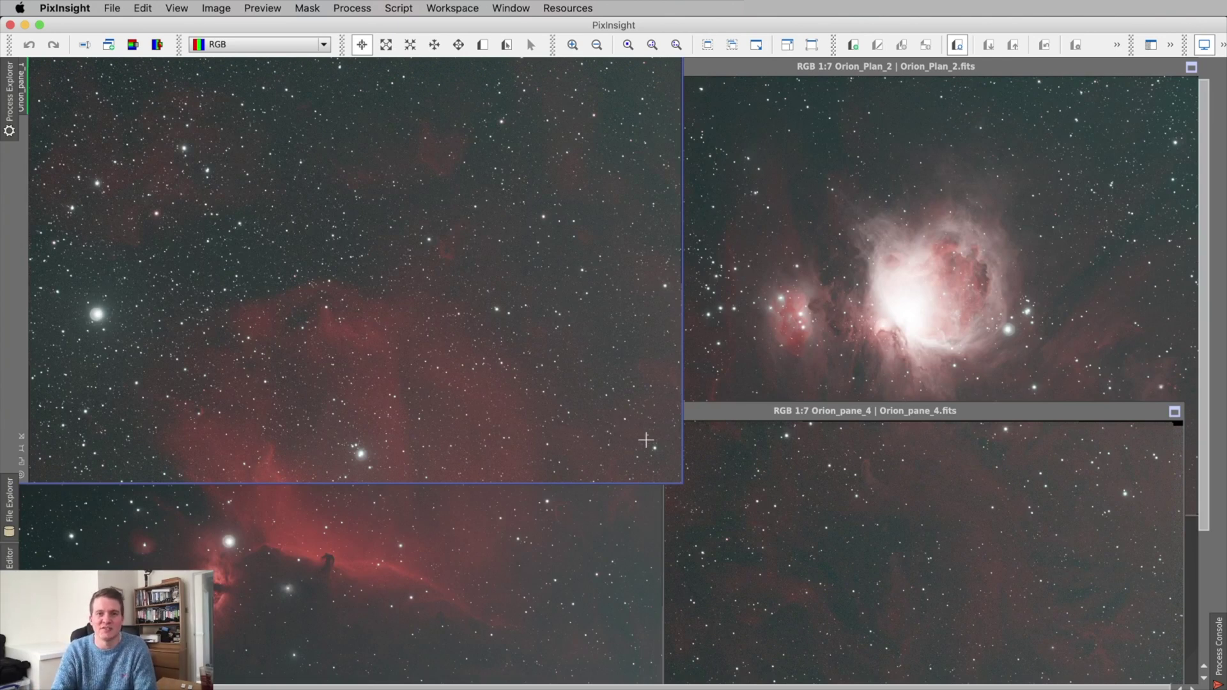
# Close the Orion_pane_1 and Orion_Pane_3 image windows, discarding their unsaved changes.
pyautogui.scroll(2, 1188, 364)
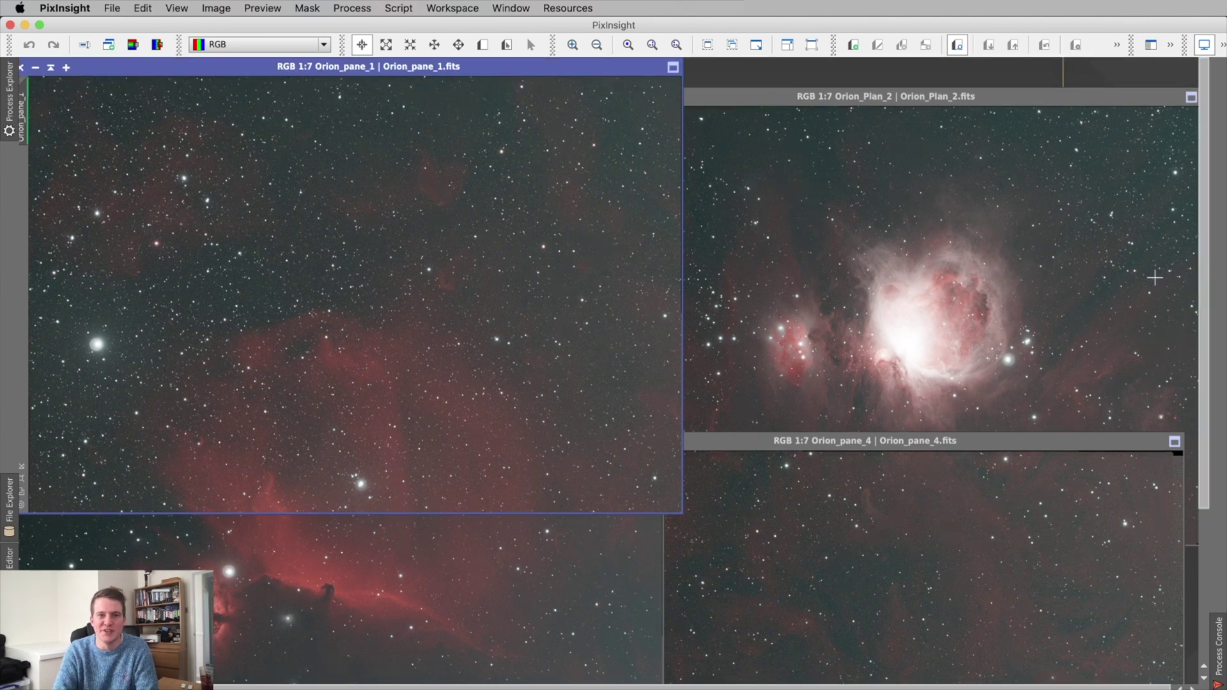
pyautogui.moveTo(257, 71); pyautogui.dragTo(347, 86)
pyautogui.click(108, 82)
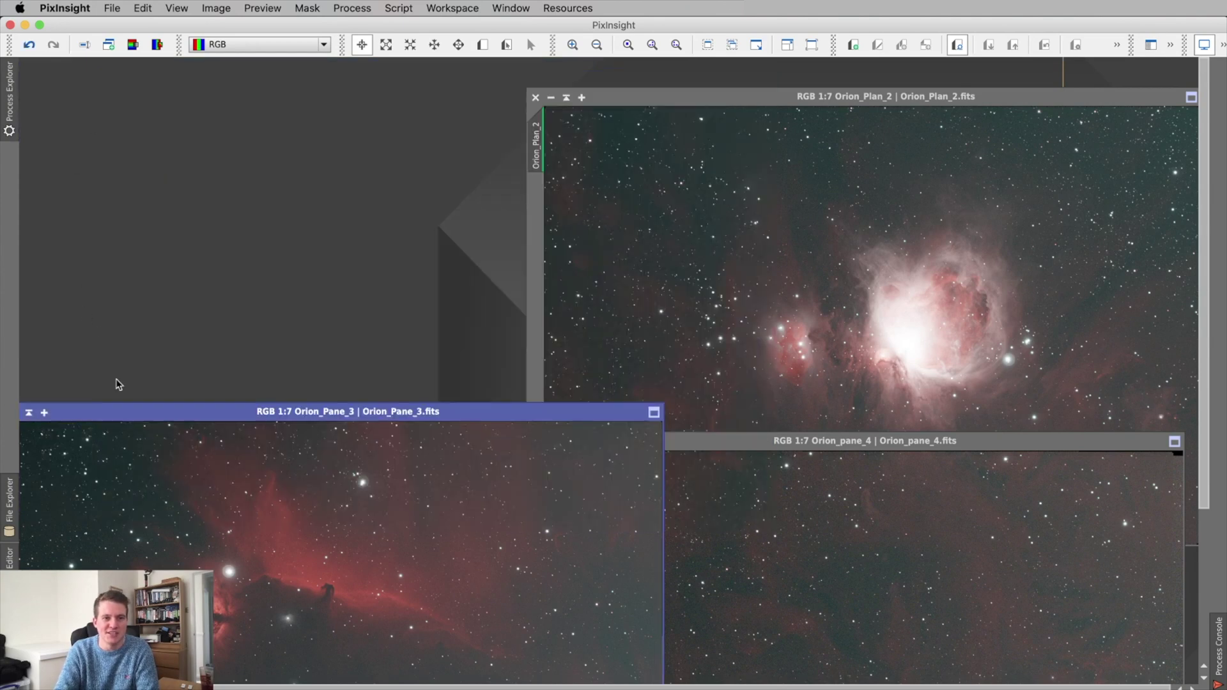
pyautogui.moveTo(121, 412); pyautogui.dragTo(229, 341)
pyautogui.click(133, 343)
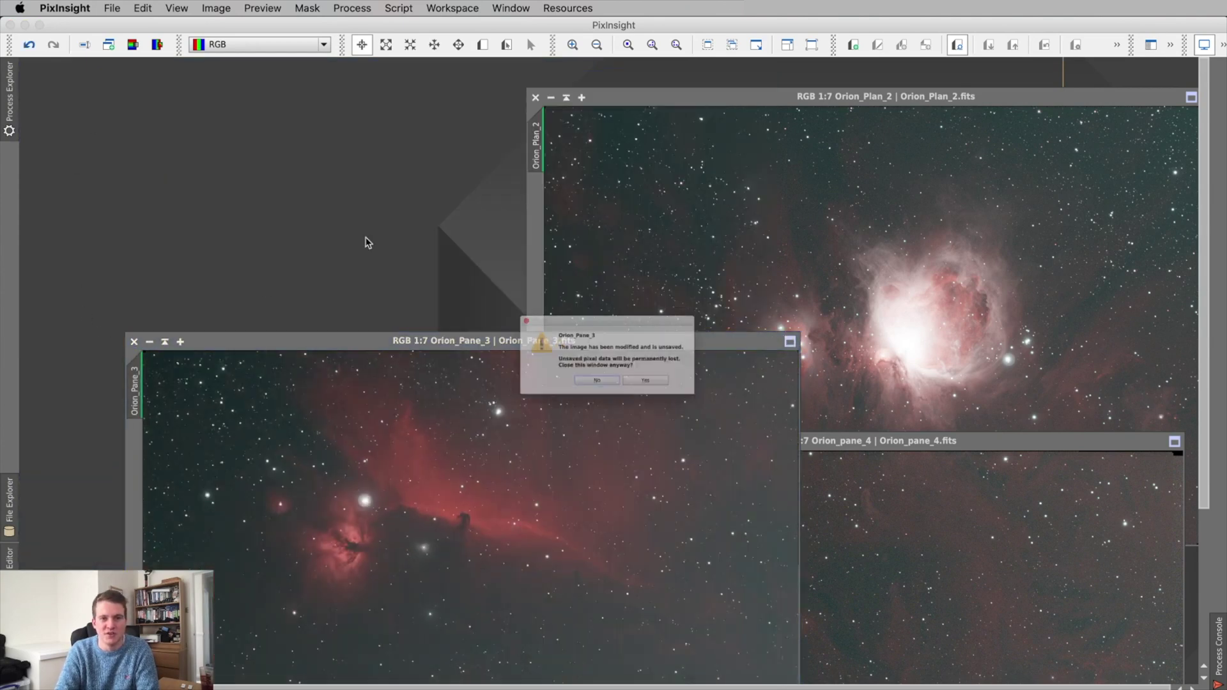
pyautogui.click(635, 395)
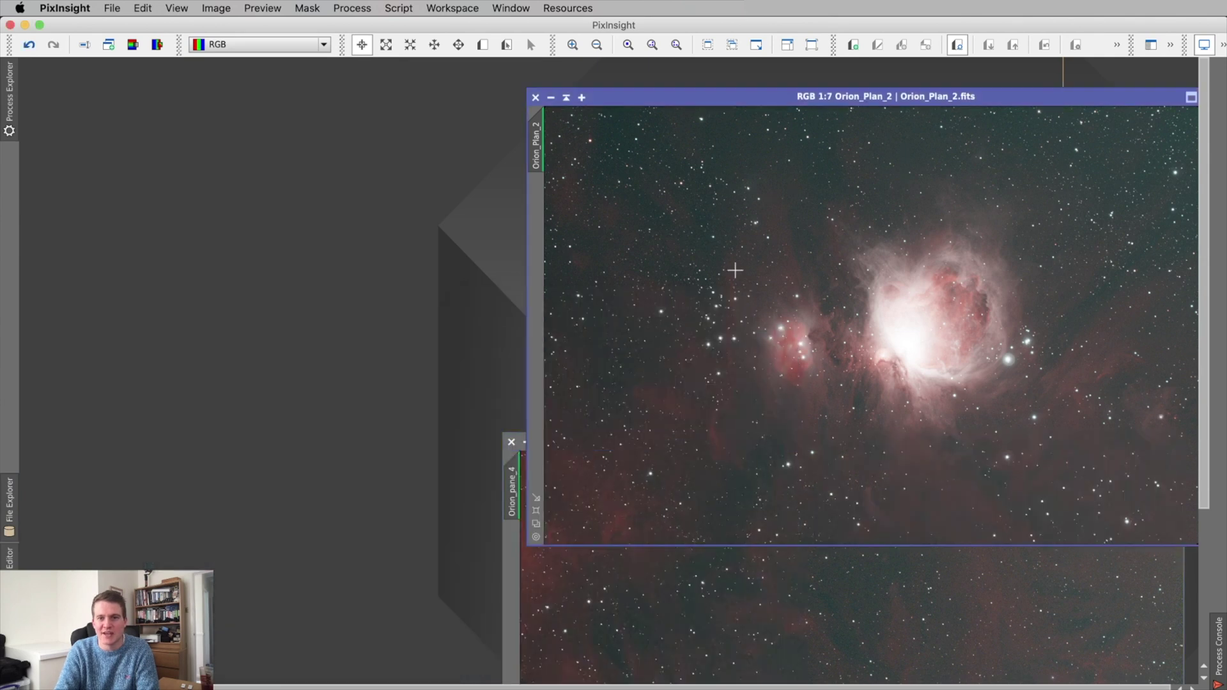
# Close the Orion_Plan_2 and Orion_pane_4 image windows without saving, leaving the workspace empty.
pyautogui.click(1206, 45)
pyautogui.click(1206, 46)
pyautogui.click(891, 607)
pyautogui.click(1207, 44)
pyautogui.click(1207, 45)
pyautogui.click(1022, 161)
pyautogui.click(536, 97)
pyautogui.click(668, 397)
pyautogui.click(511, 443)
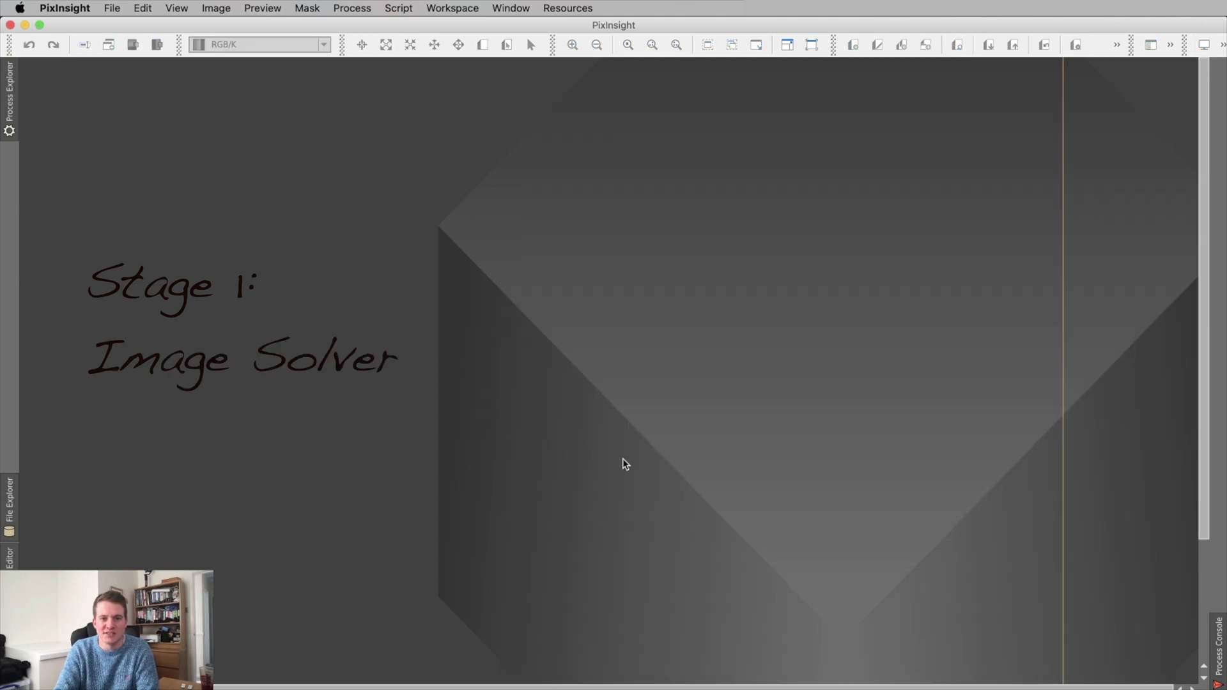
# Open the ImageSolver script and replace its target file list with the four Orion FITS files from the Mosaic Video folder.
pyautogui.click(399, 7)
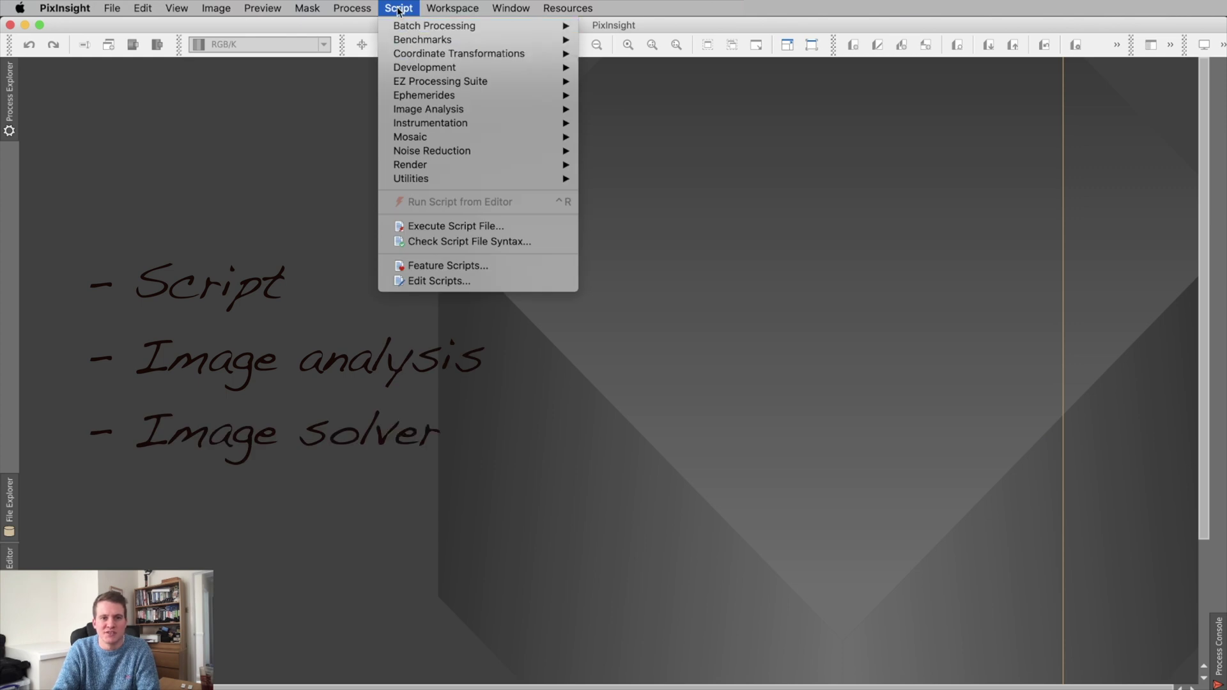
pyautogui.moveTo(435, 114)
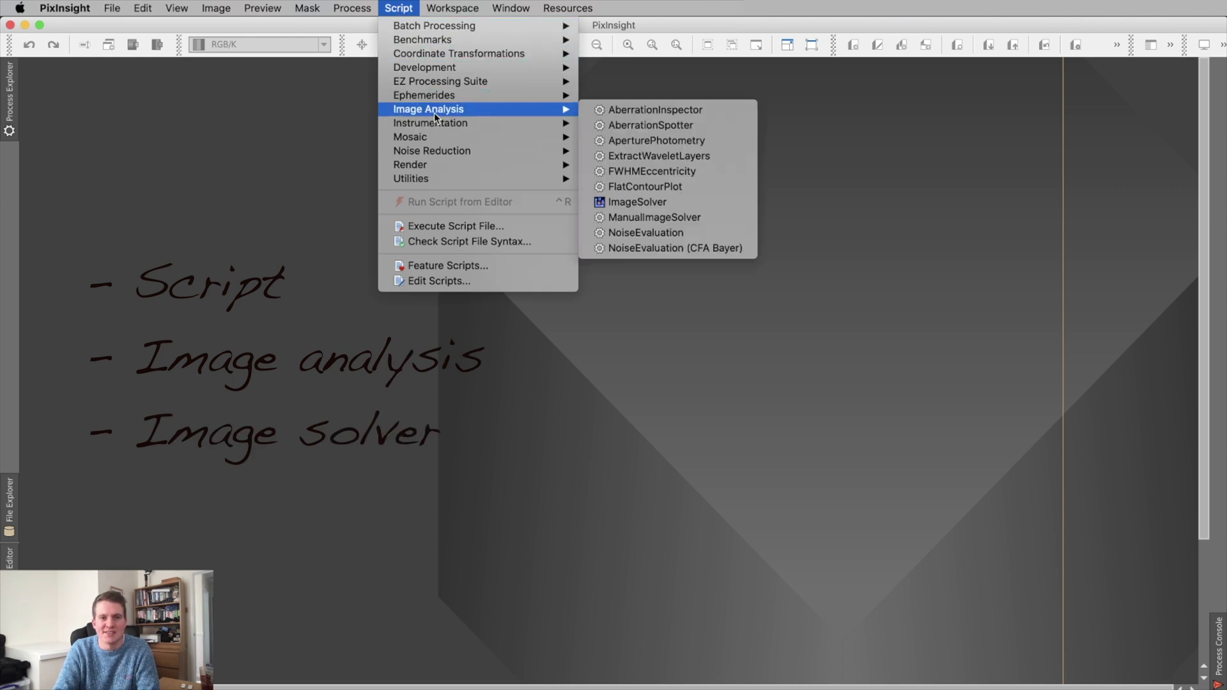
pyautogui.click(638, 202)
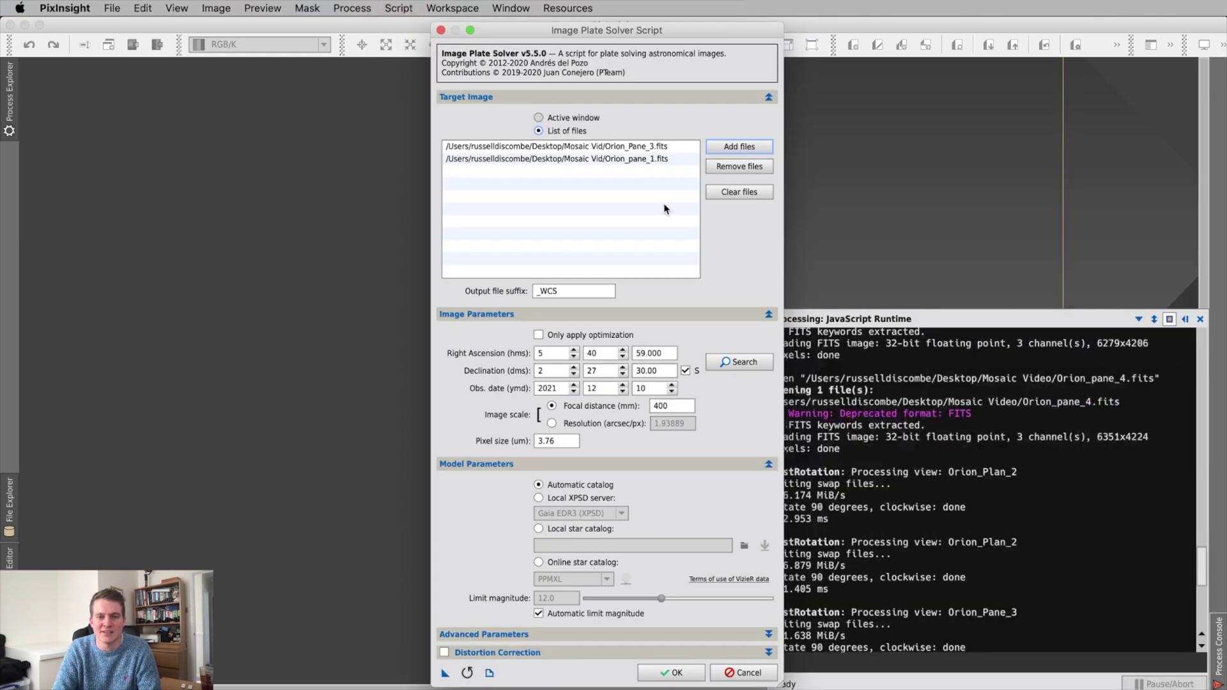
pyautogui.click(730, 196)
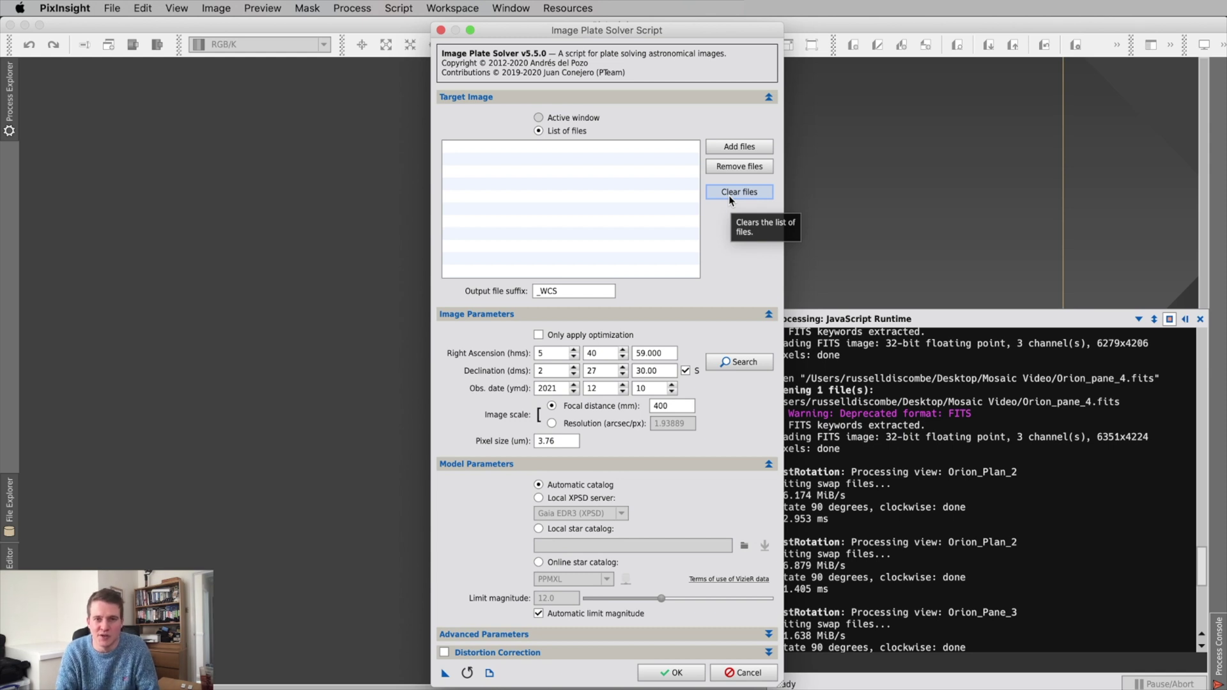
pyautogui.click(741, 150)
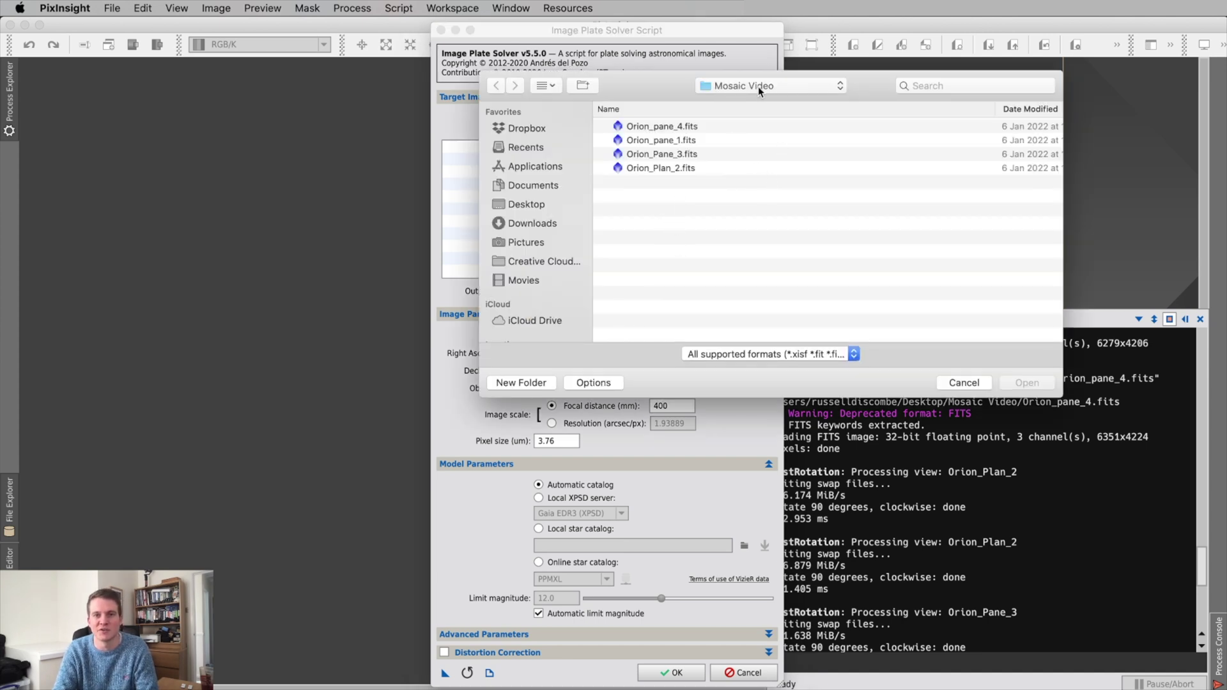
pyautogui.moveTo(714, 187); pyautogui.dragTo(703, 124)
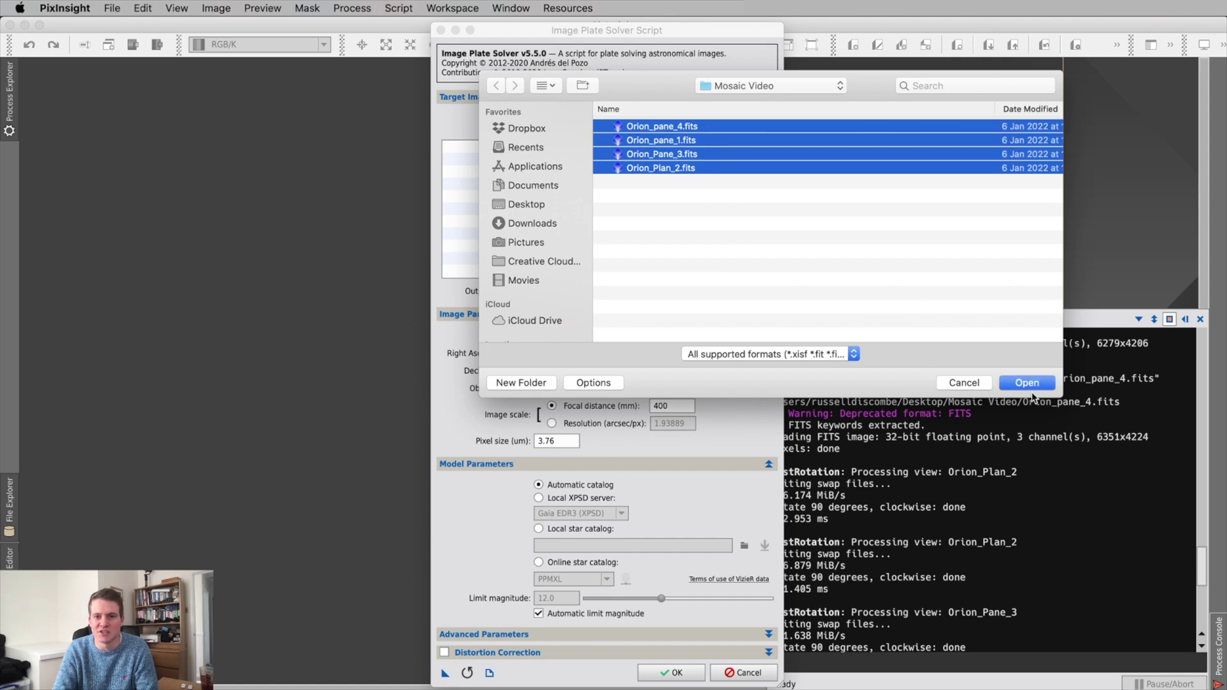
pyautogui.click(1016, 382)
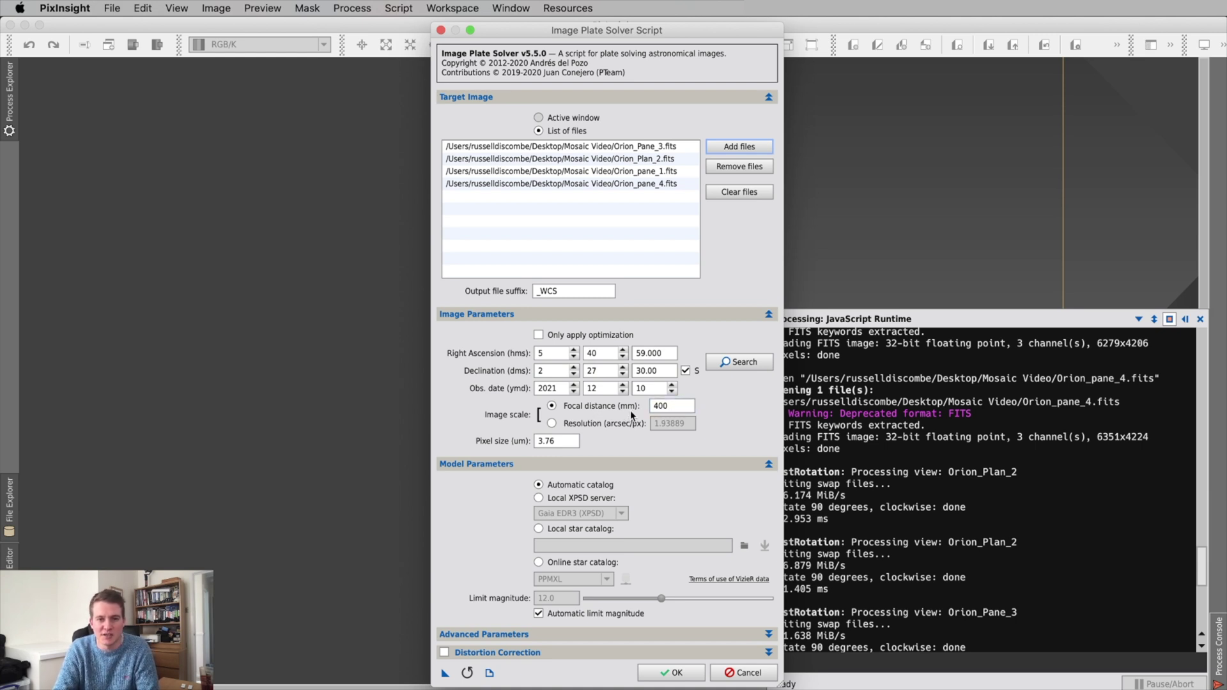
# Set the plate solver's observation date to year 2022, month 1, day 4.
pyautogui.click(574, 385)
pyautogui.click(623, 391)
pyautogui.click(624, 392)
pyautogui.click(624, 392)
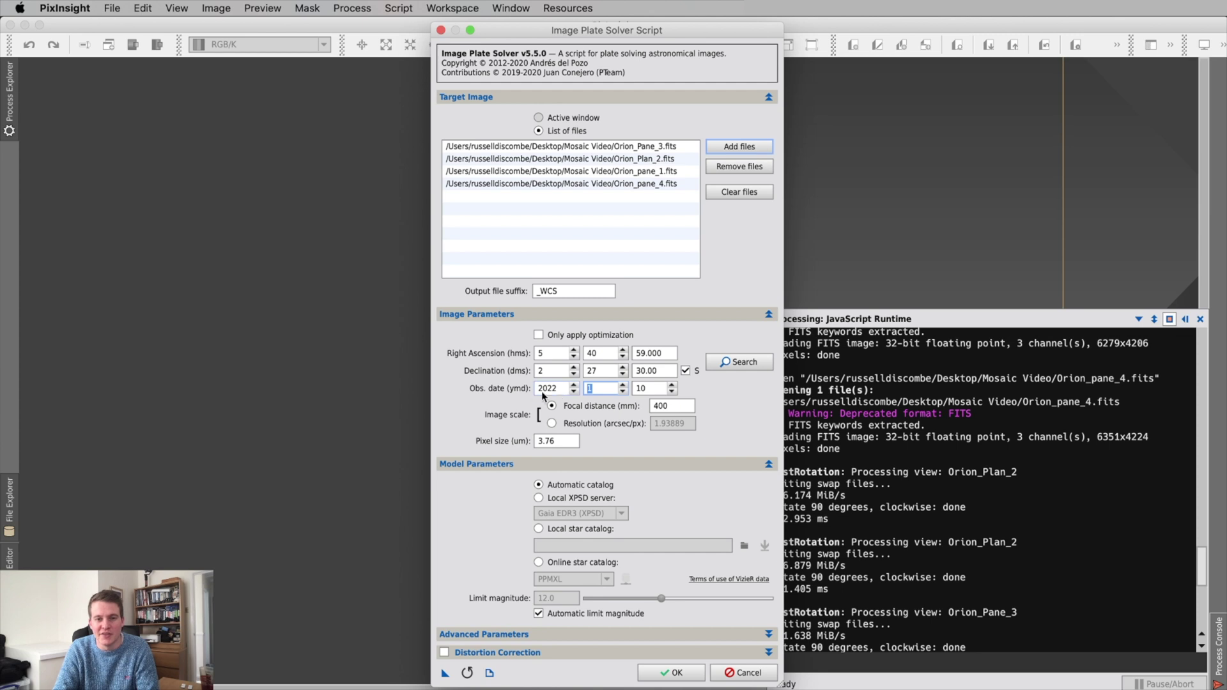
pyautogui.doubleClick(672, 392)
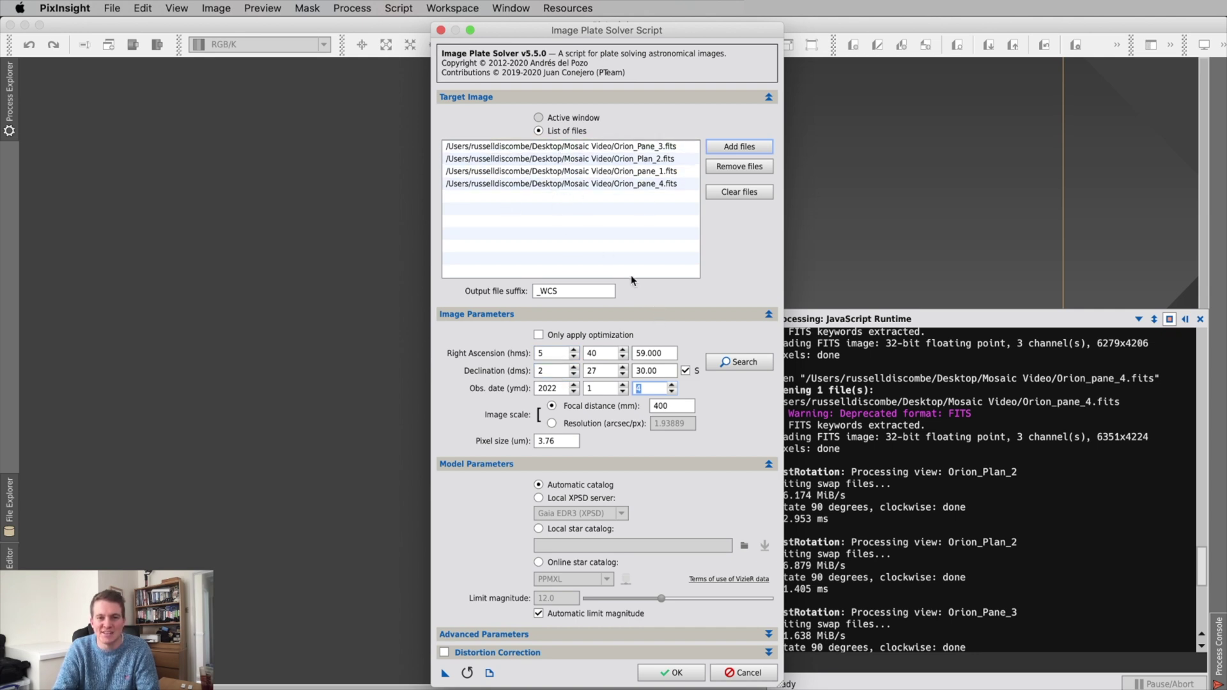
# Search the online coordinates for "orion" and apply the Great Orion Nebula position to the image parameters.
pyautogui.click(753, 363)
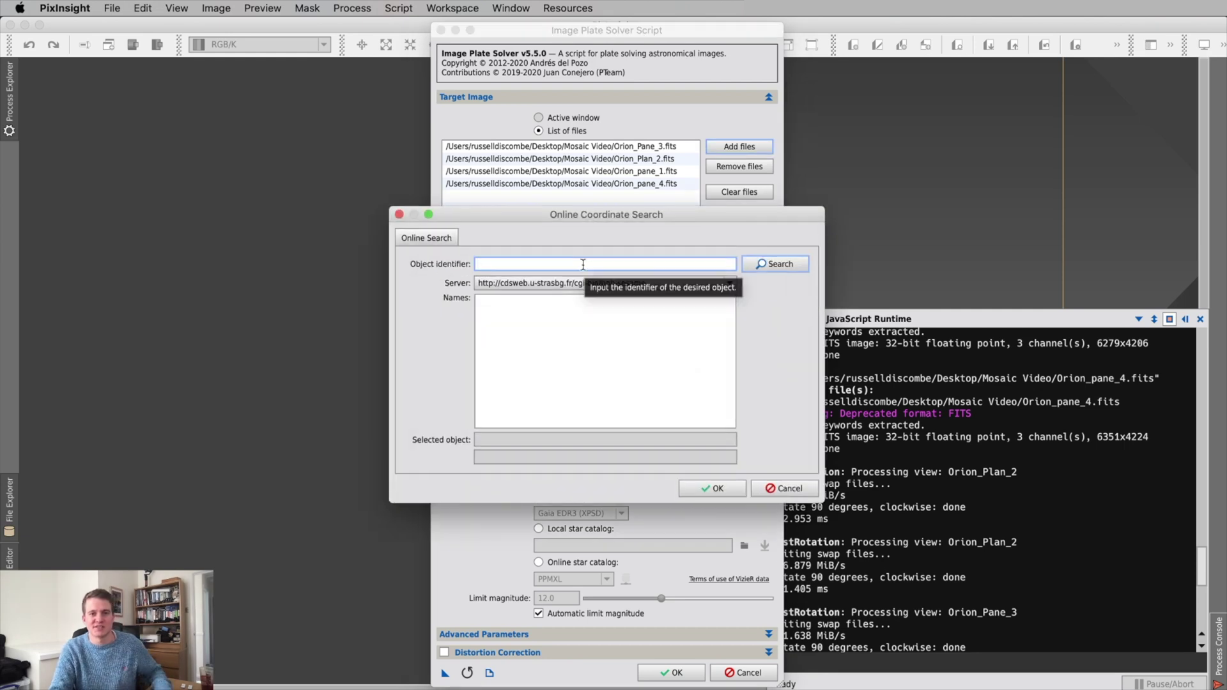
pyautogui.write('orion')
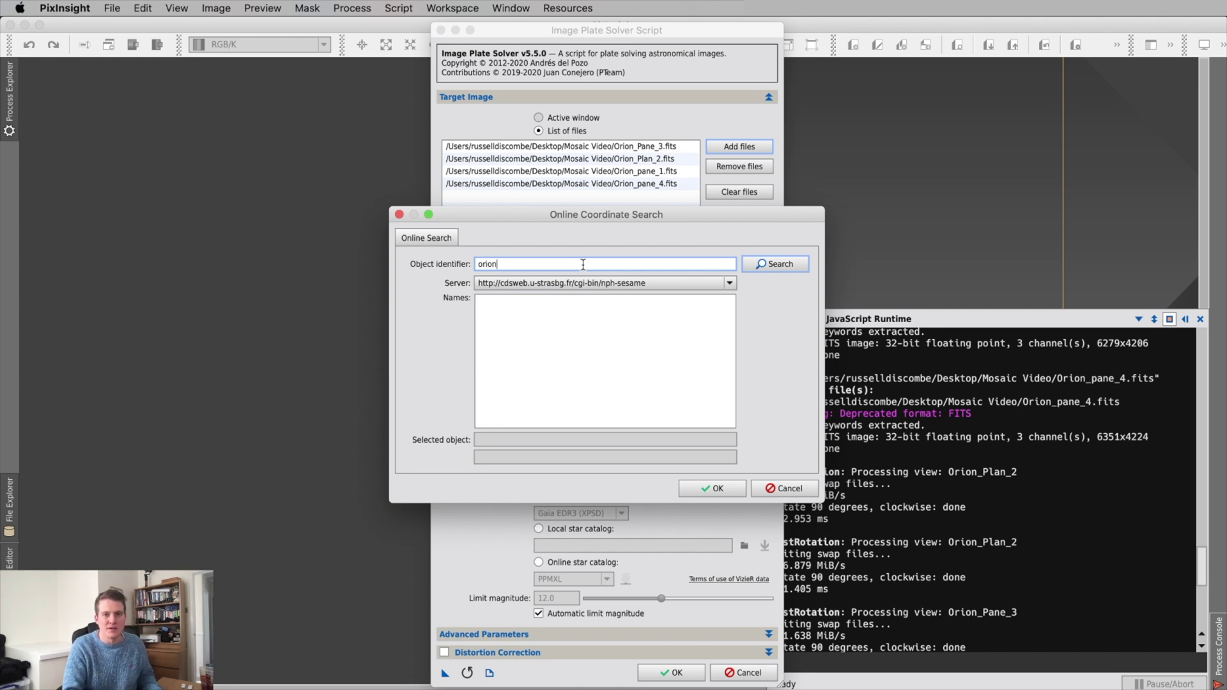
pyautogui.click(773, 264)
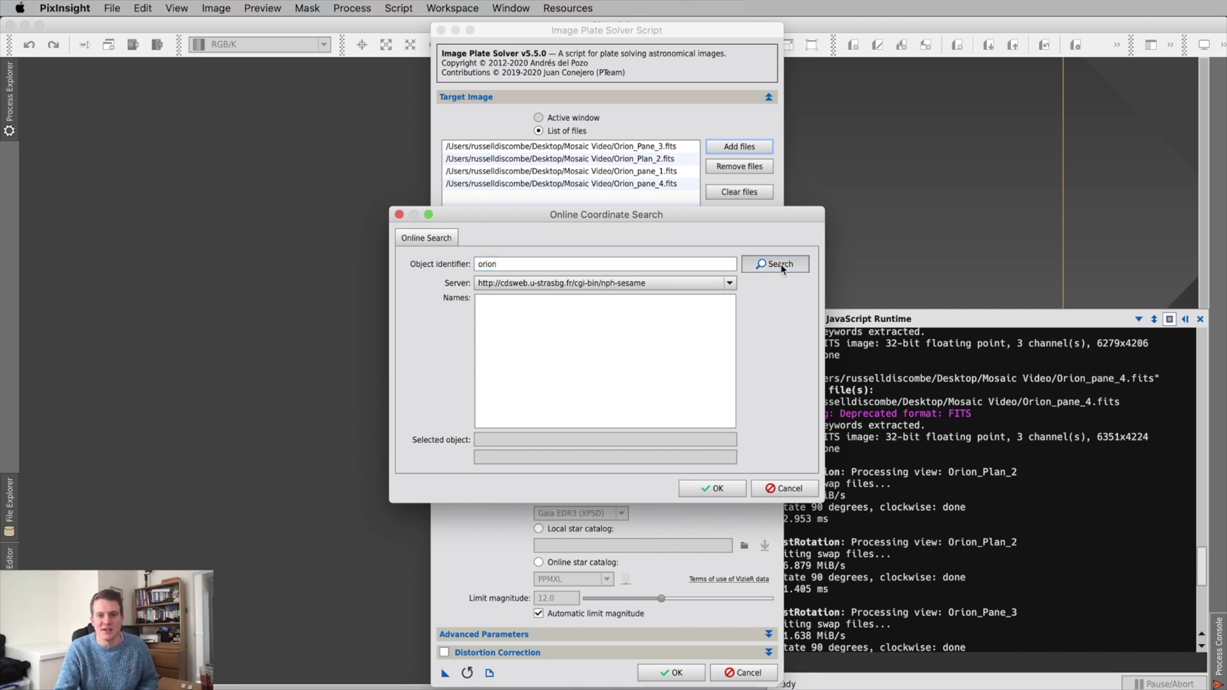
pyautogui.click(682, 301)
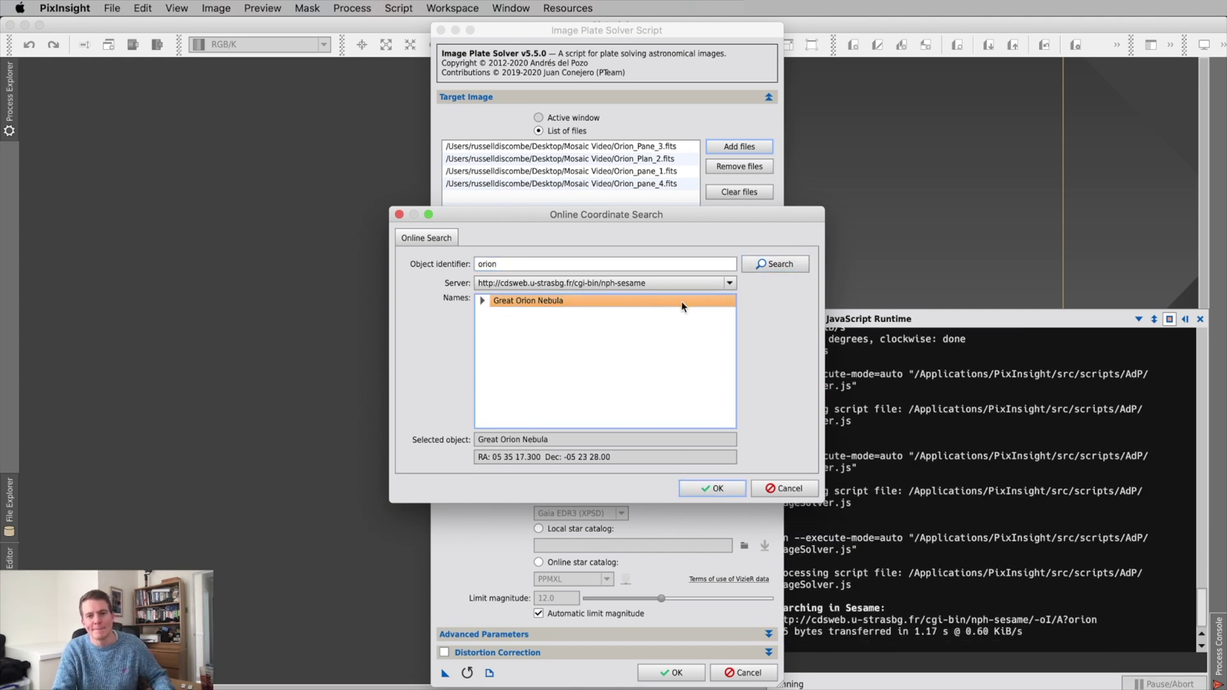
pyautogui.click(713, 492)
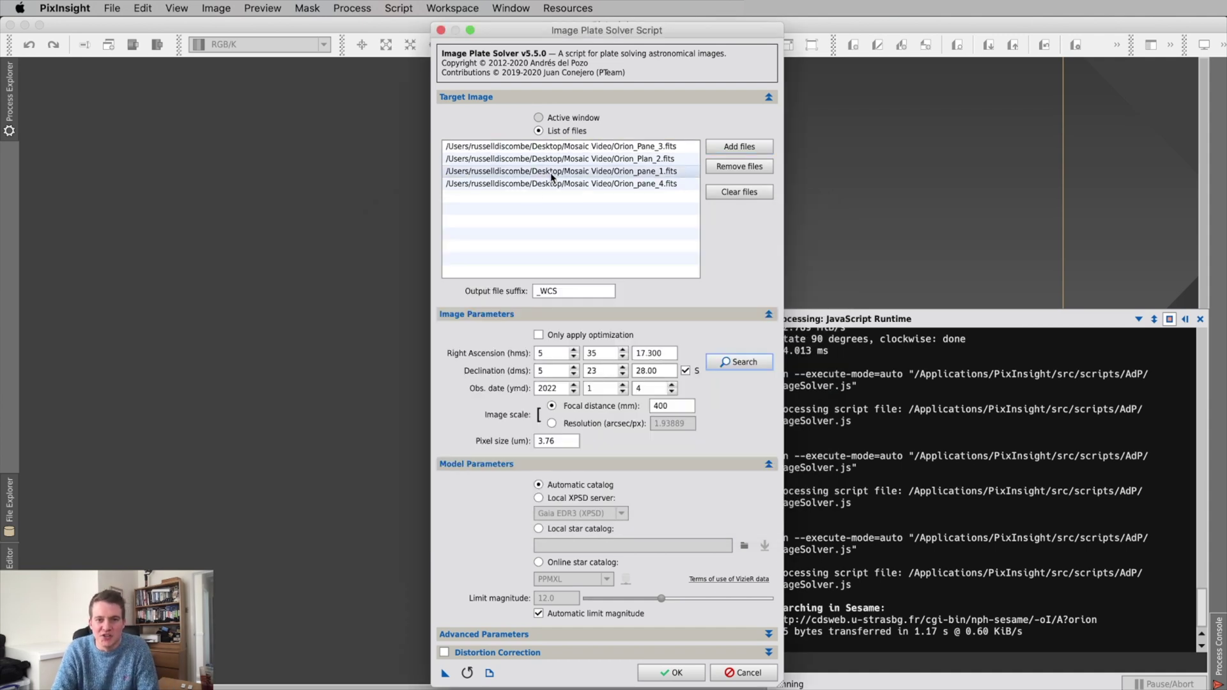
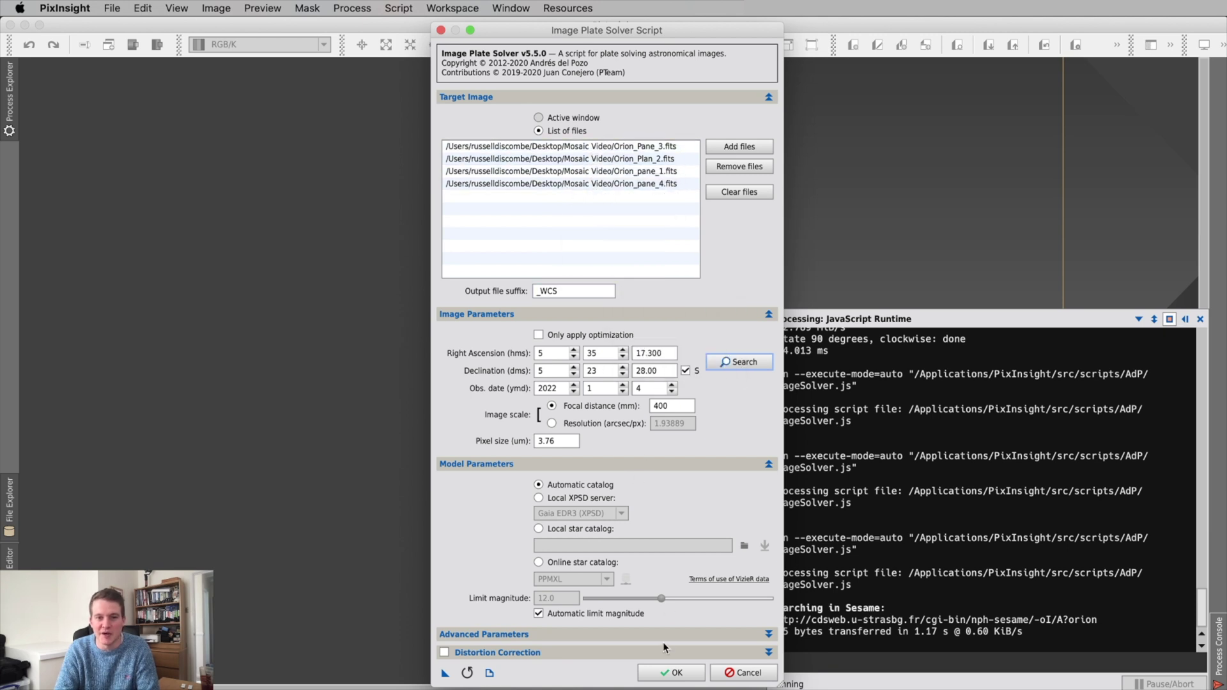
# Run the plate solver on the four Orion files and check the Mosaic Video folder in Finder for _WCS output files.
pyautogui.click(665, 676)
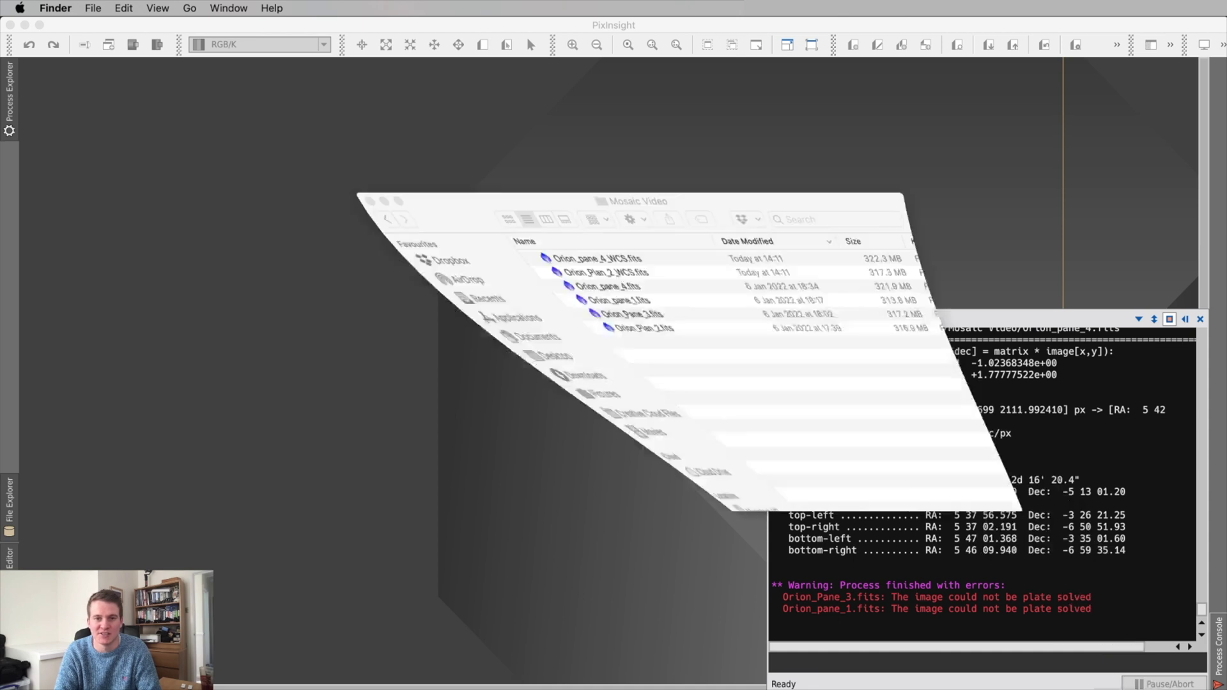
pyautogui.moveTo(474, 120); pyautogui.dragTo(353, 131)
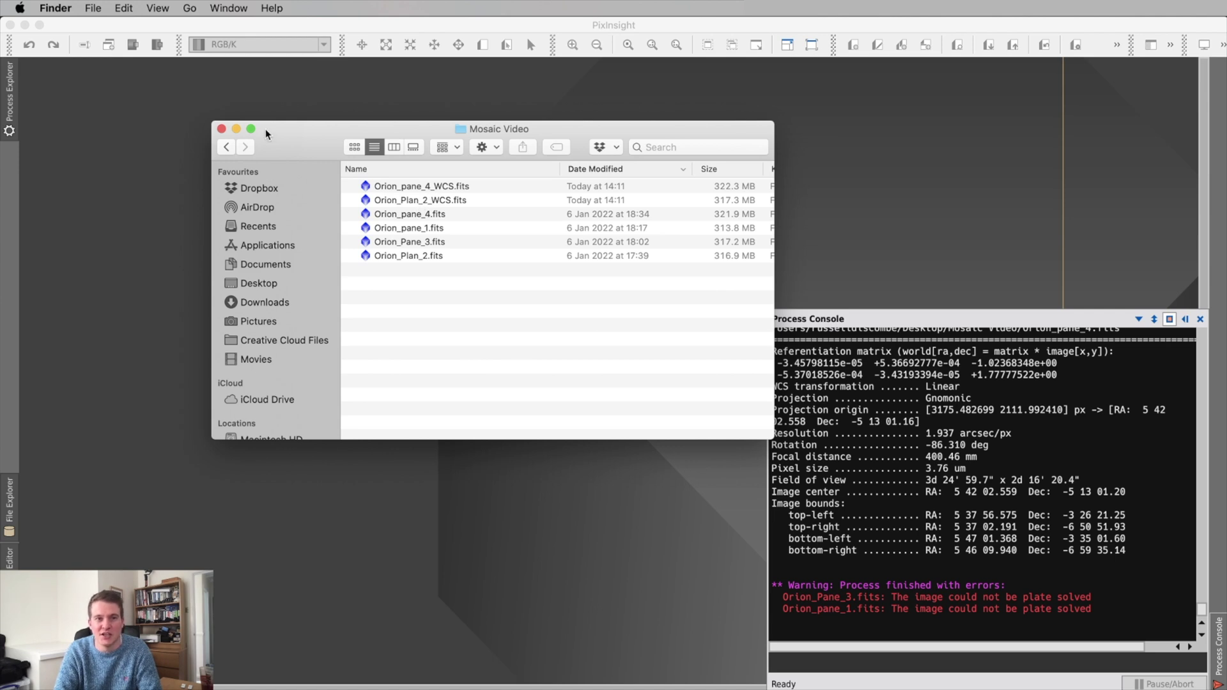
pyautogui.click(236, 128)
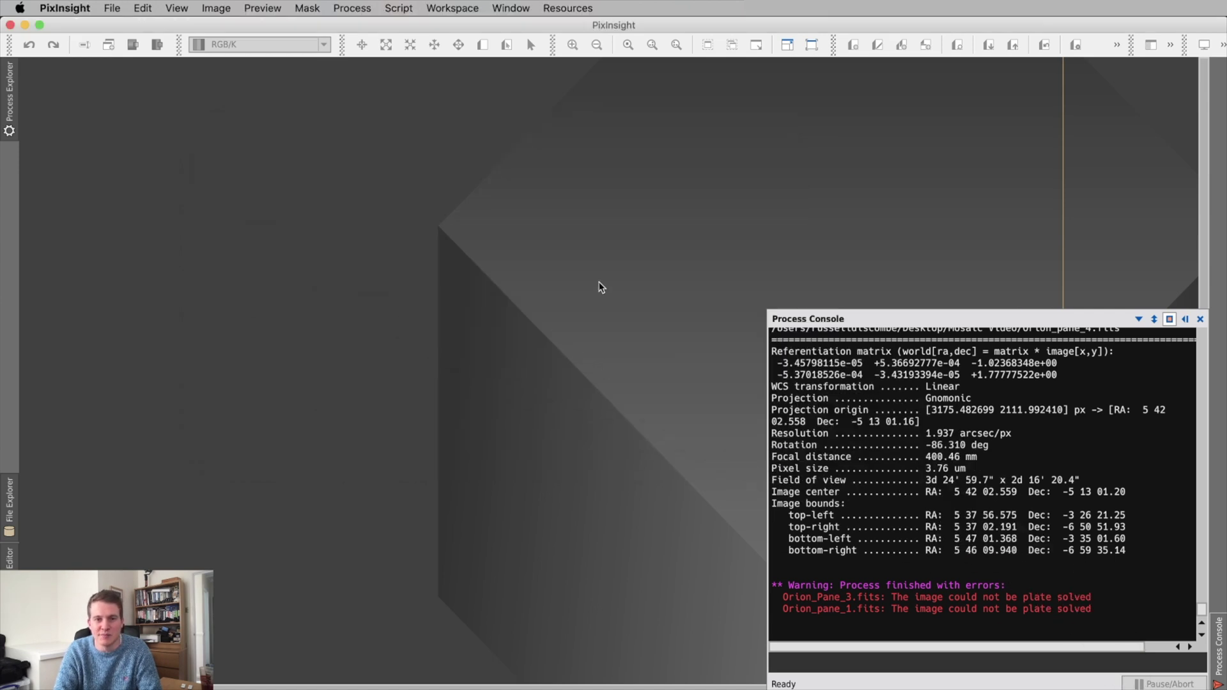
# Reopen the ImageSolver script and remove Orion_pane_4.fits and Orion_Plan_2.fits from the target list.
pyautogui.click(398, 7)
pyautogui.moveTo(480, 110)
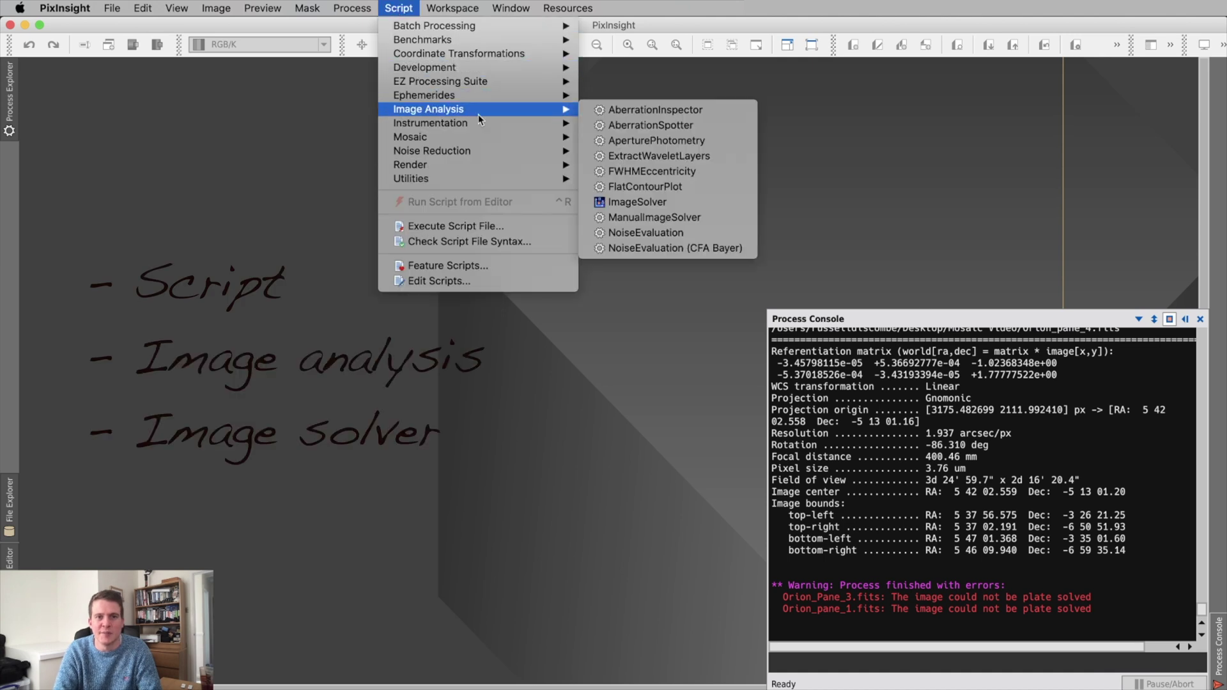
pyautogui.click(627, 204)
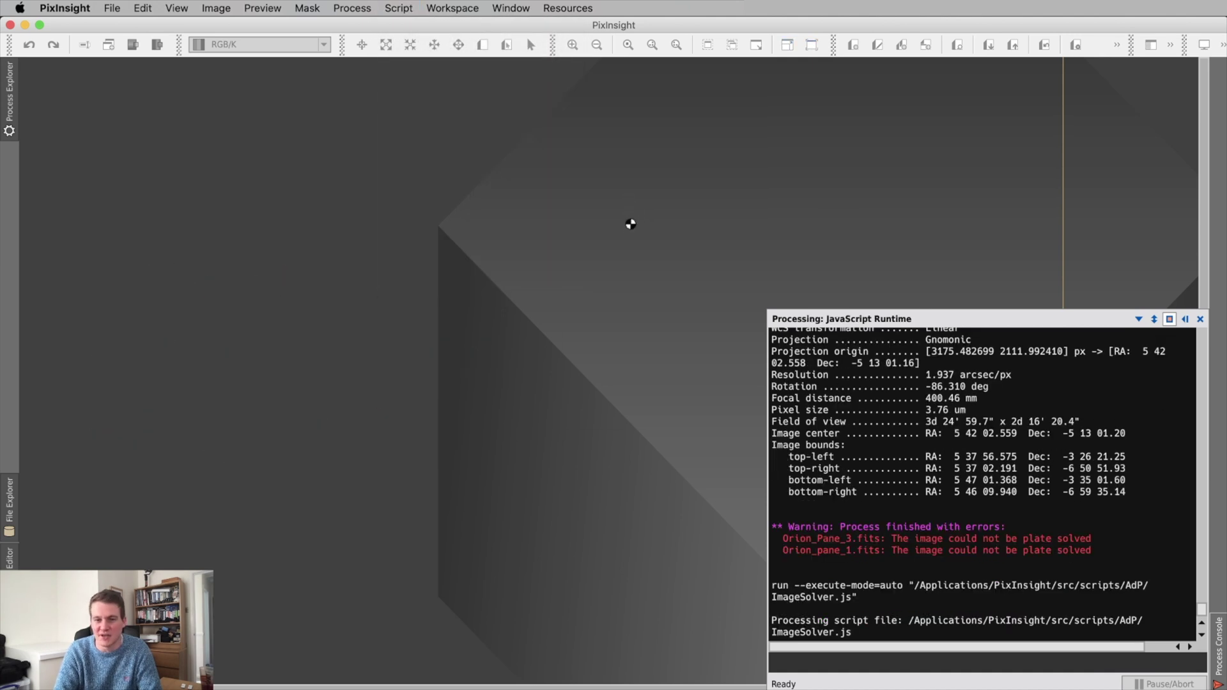
pyautogui.click(599, 186)
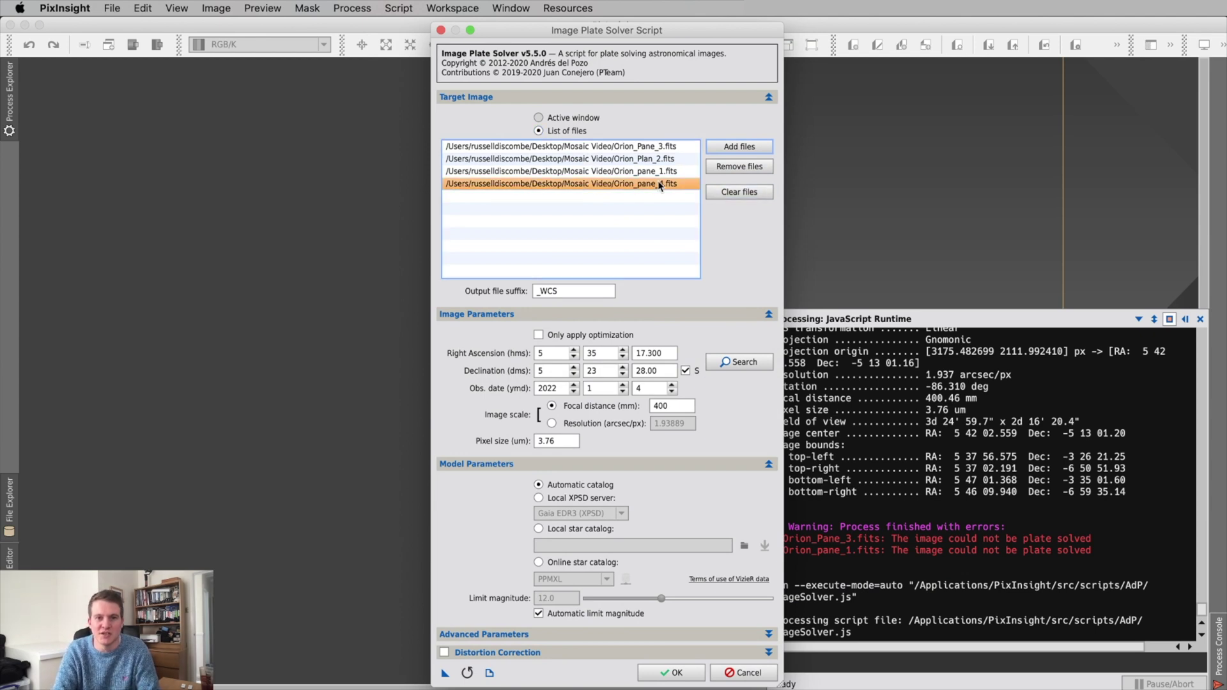
pyautogui.click(741, 166)
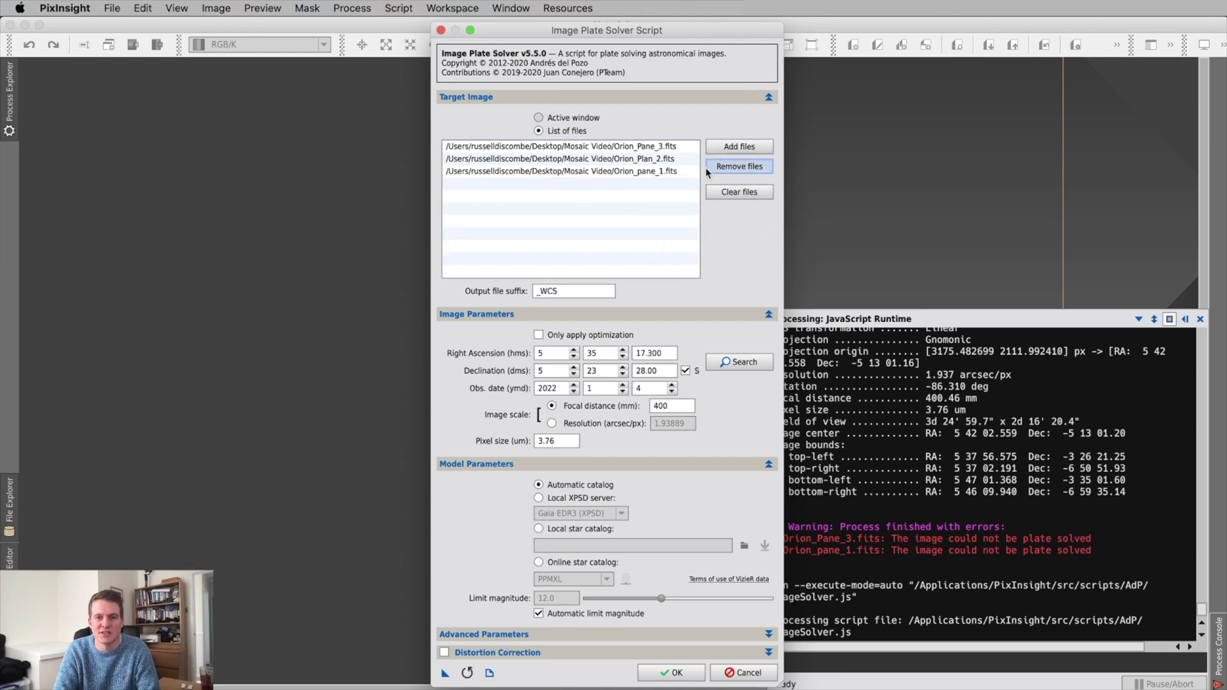
pyautogui.click(659, 159)
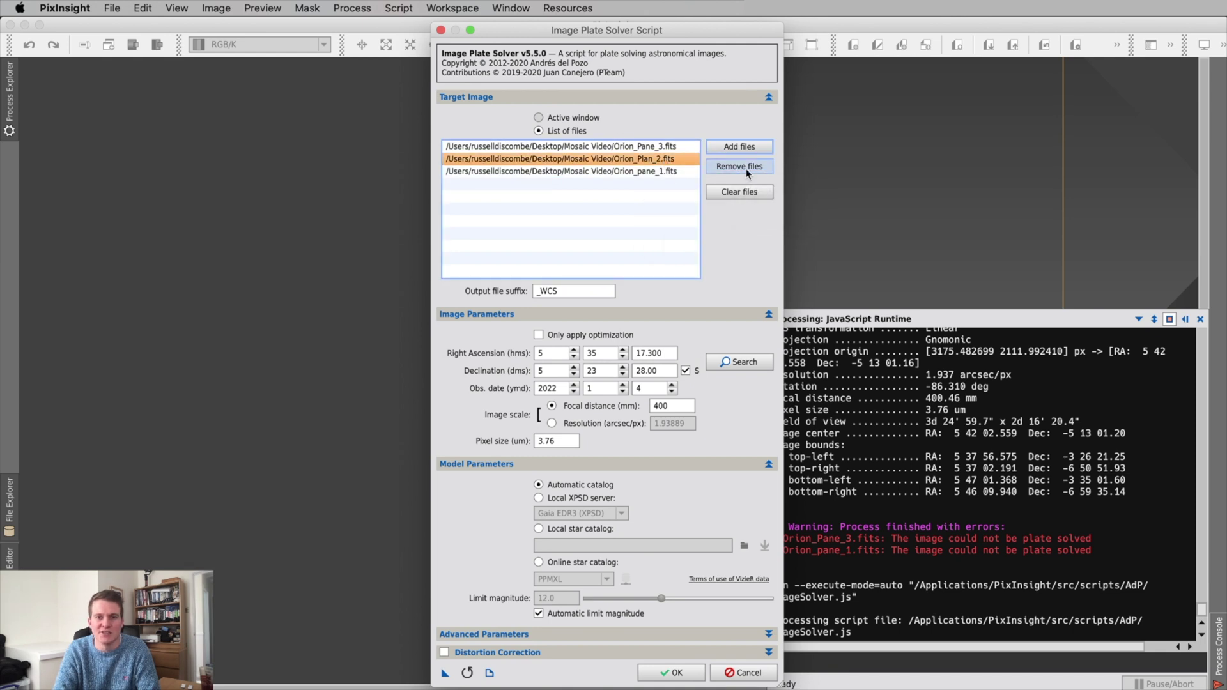
pyautogui.click(747, 167)
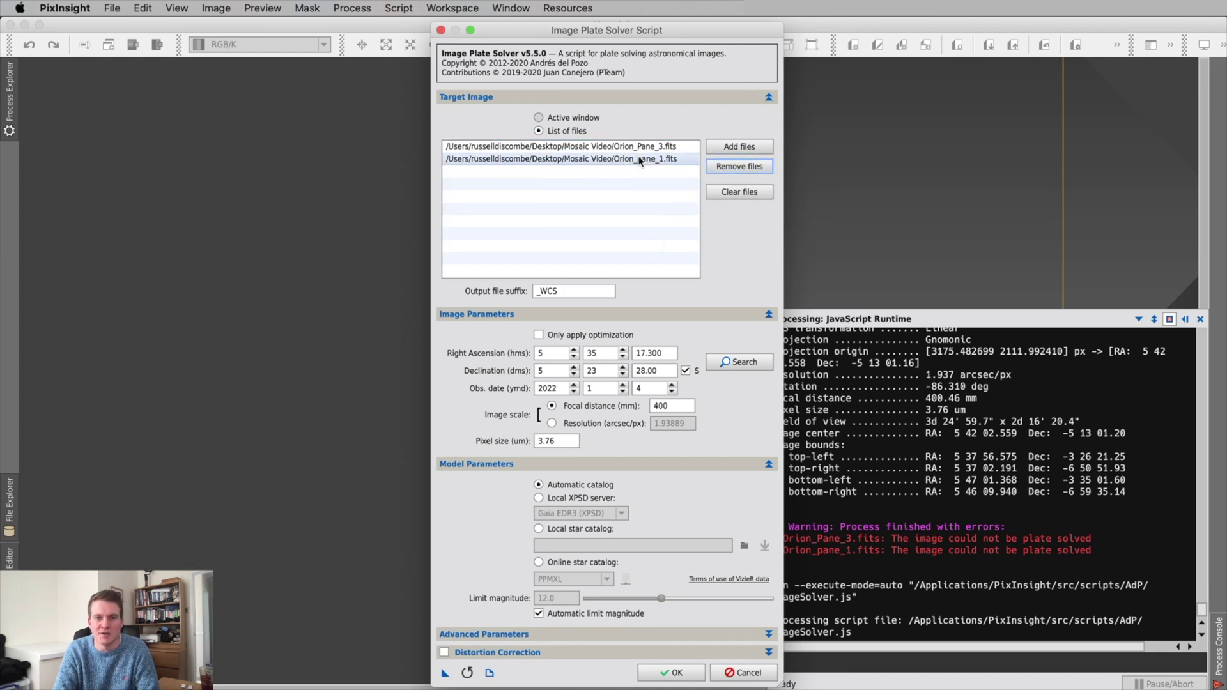
# Search the online coordinates for "horsehead nebula" and apply the Horsehead Nebula position to the image parameters.
pyautogui.click(737, 362)
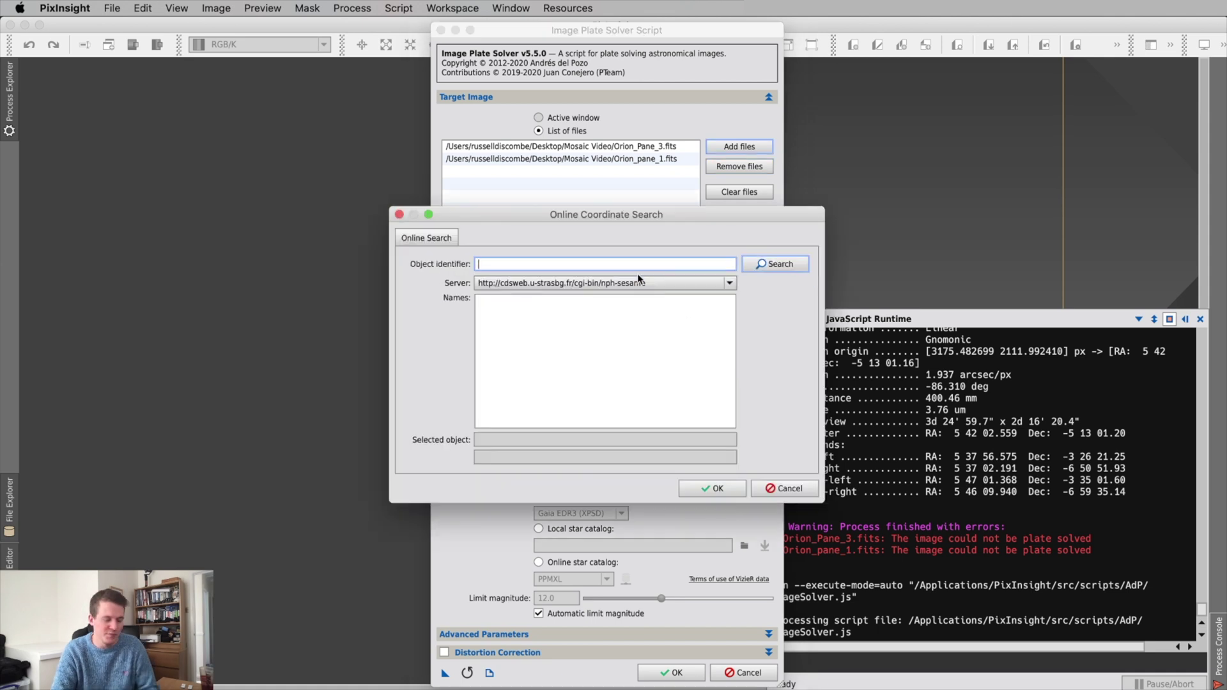
pyautogui.write('horsehead nebula')
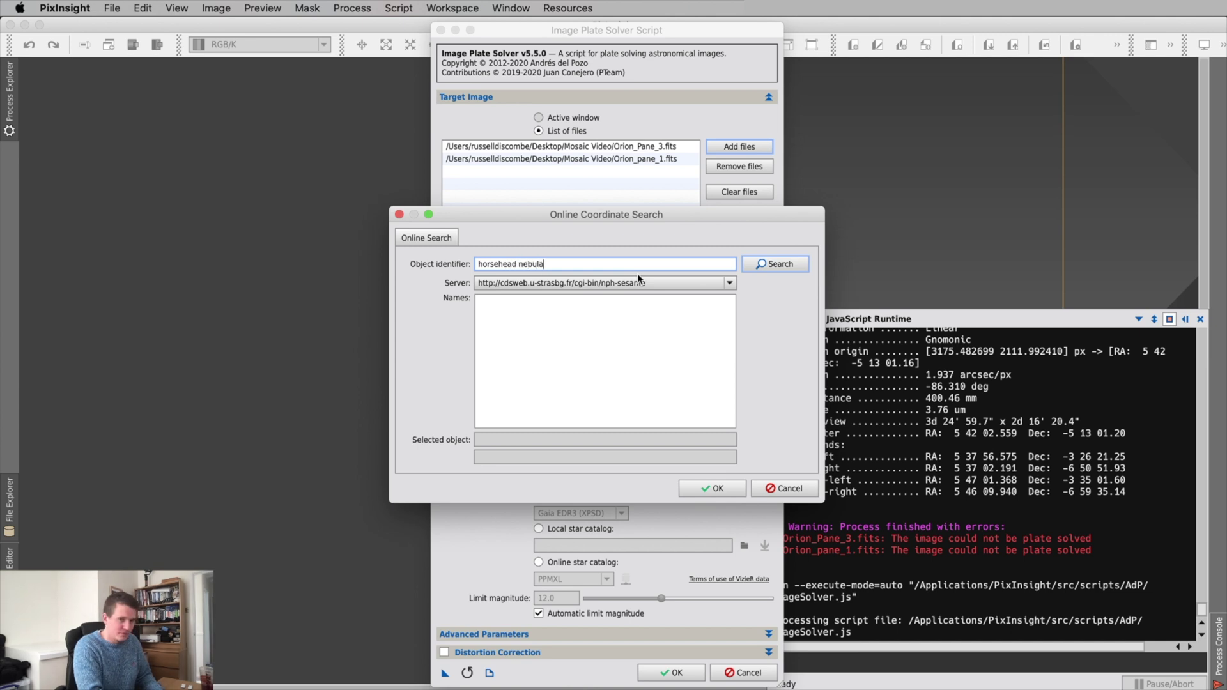
pyautogui.click(776, 264)
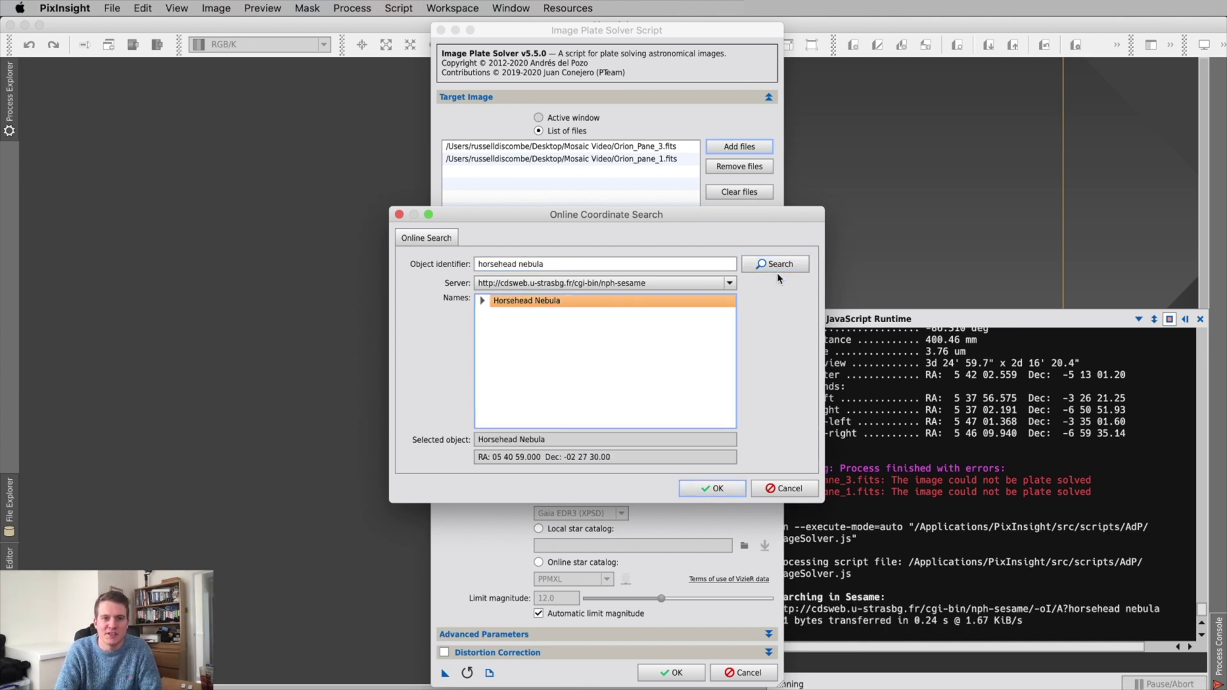
pyautogui.click(711, 489)
# Run the plate solver on Orion_Pane_3 and Orion_pane_1 and check the Mosaic Video folder for all four _WCS files.
pyautogui.click(671, 673)
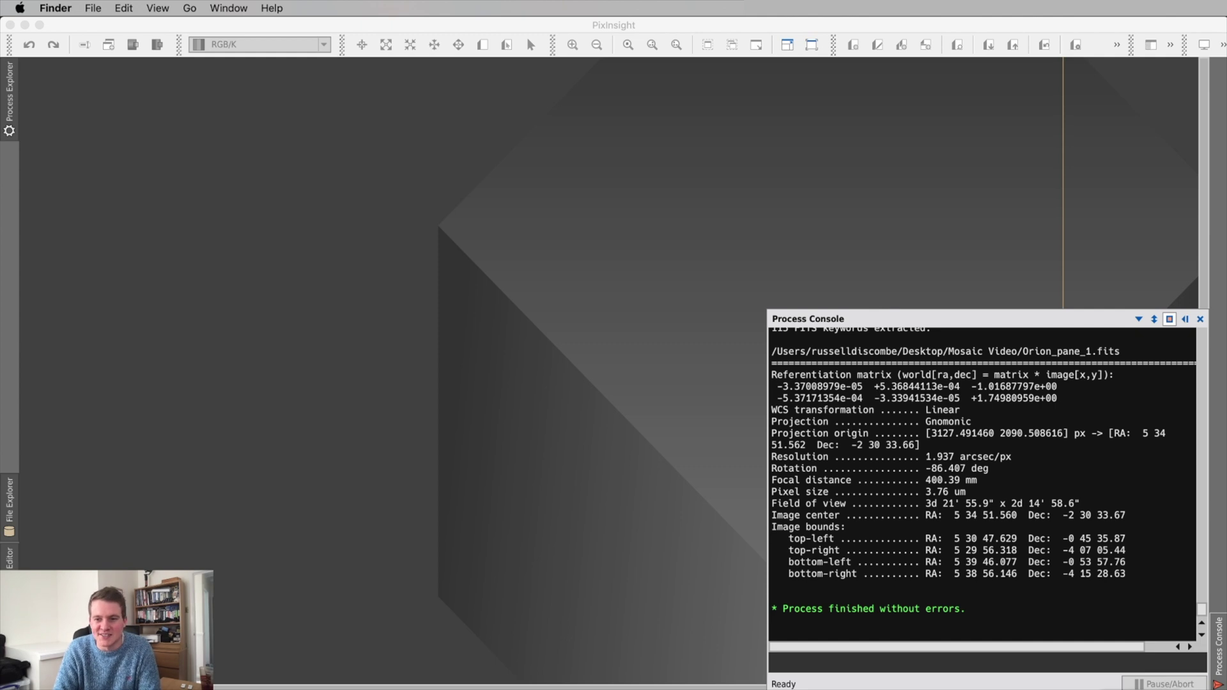
pyautogui.click(1128, 687)
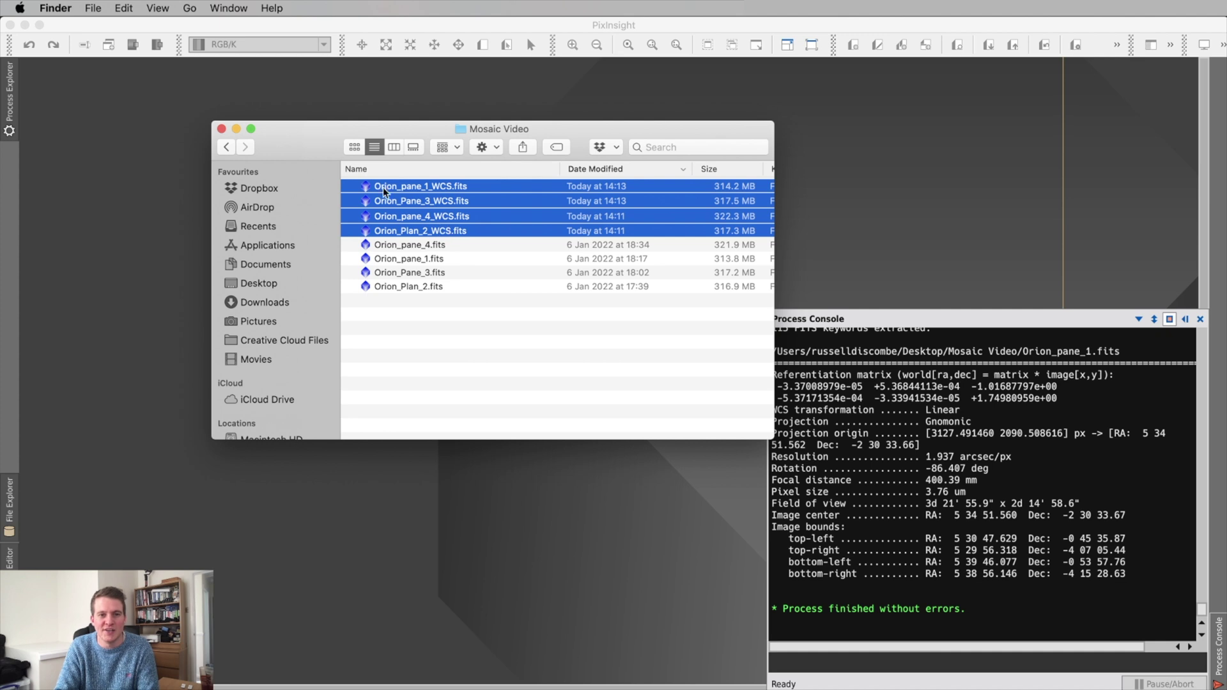
pyautogui.click(157, 238)
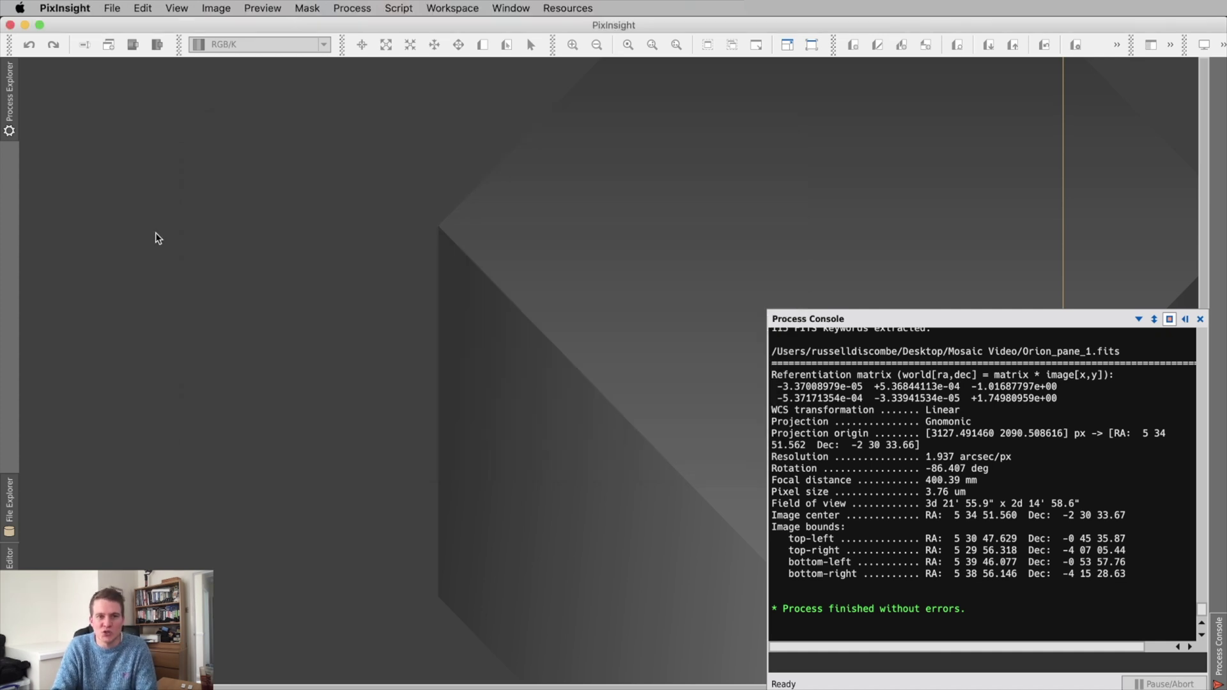
pyautogui.click(393, 9)
pyautogui.moveTo(448, 115)
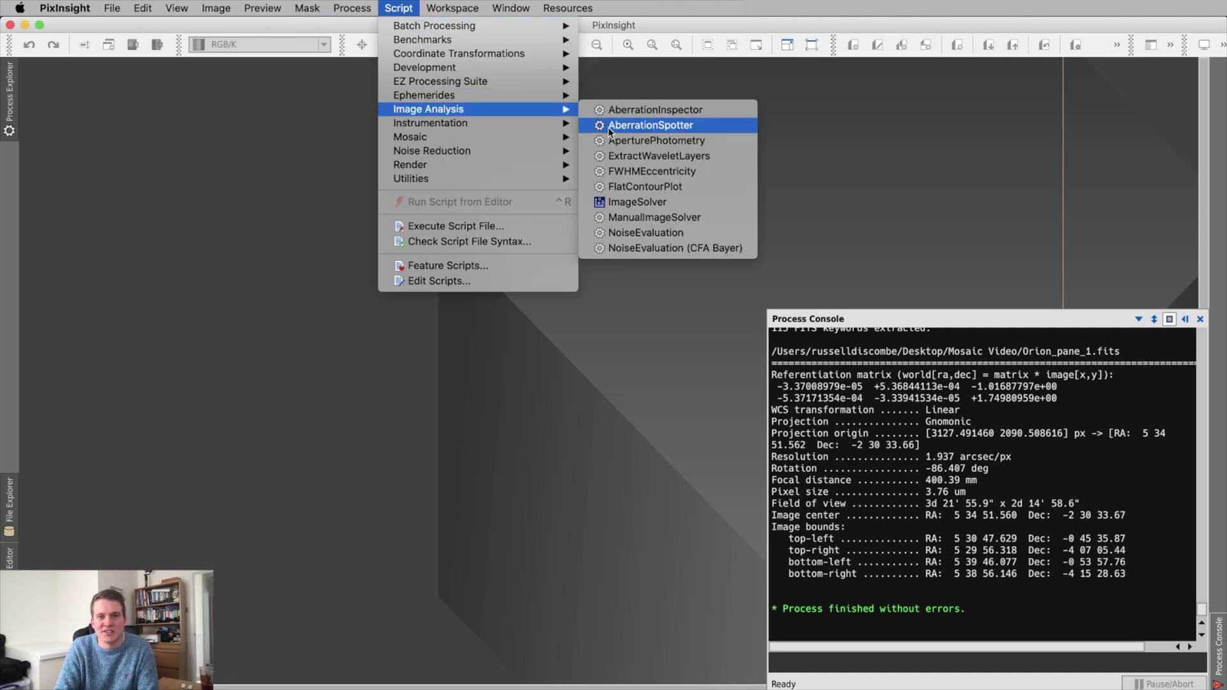
pyautogui.click(654, 201)
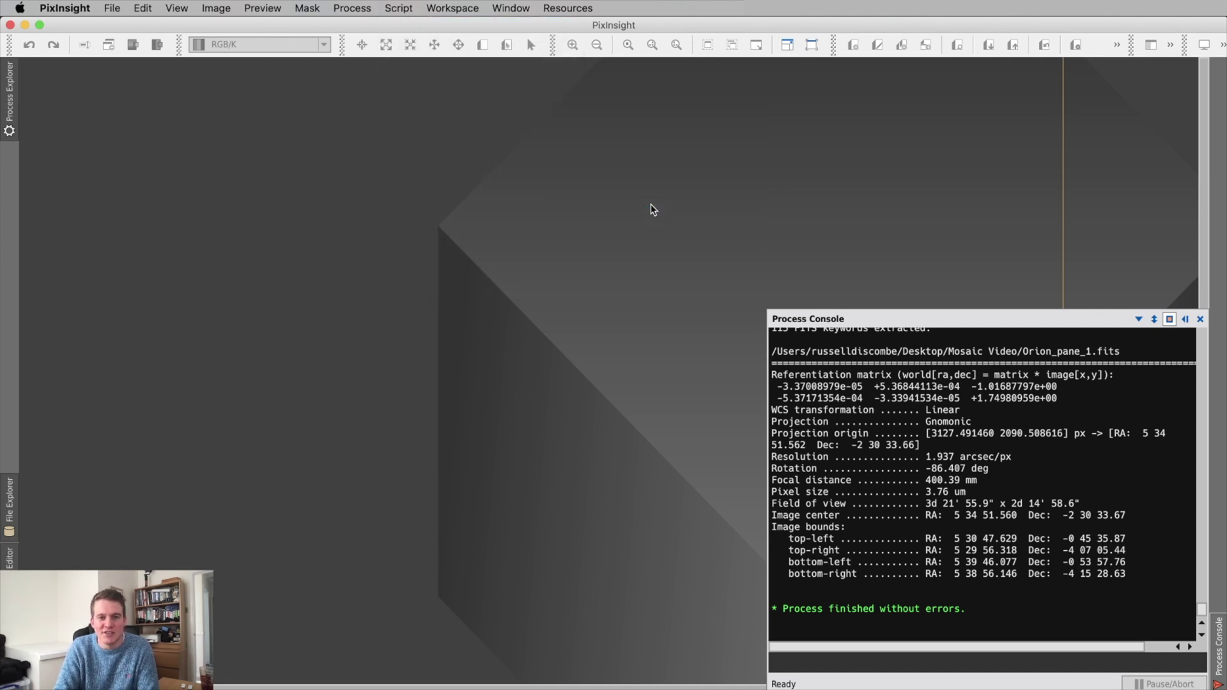
pyautogui.click(623, 159)
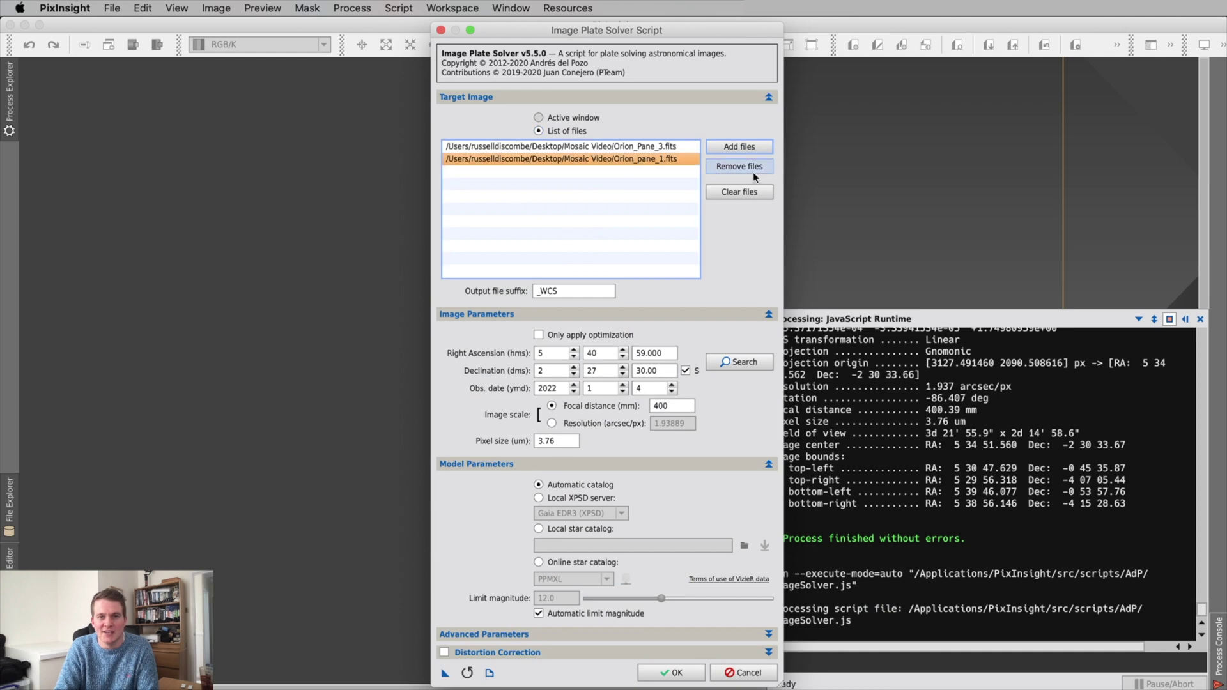
pyautogui.click(745, 168)
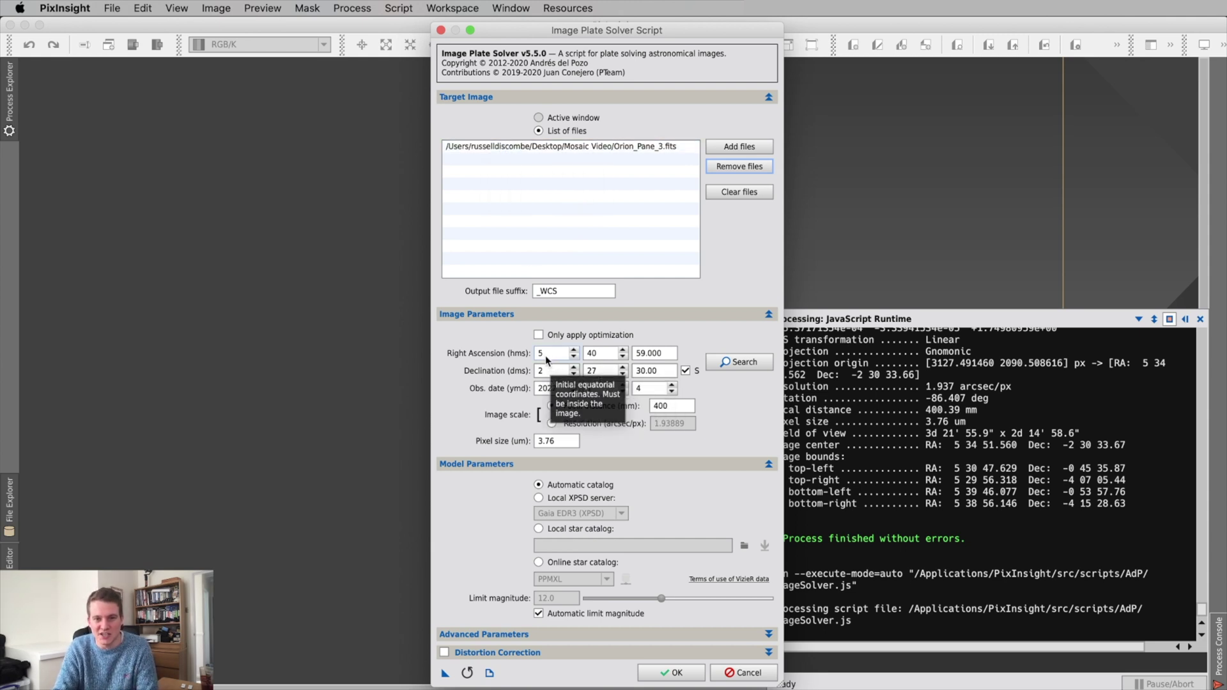
pyautogui.click(441, 30)
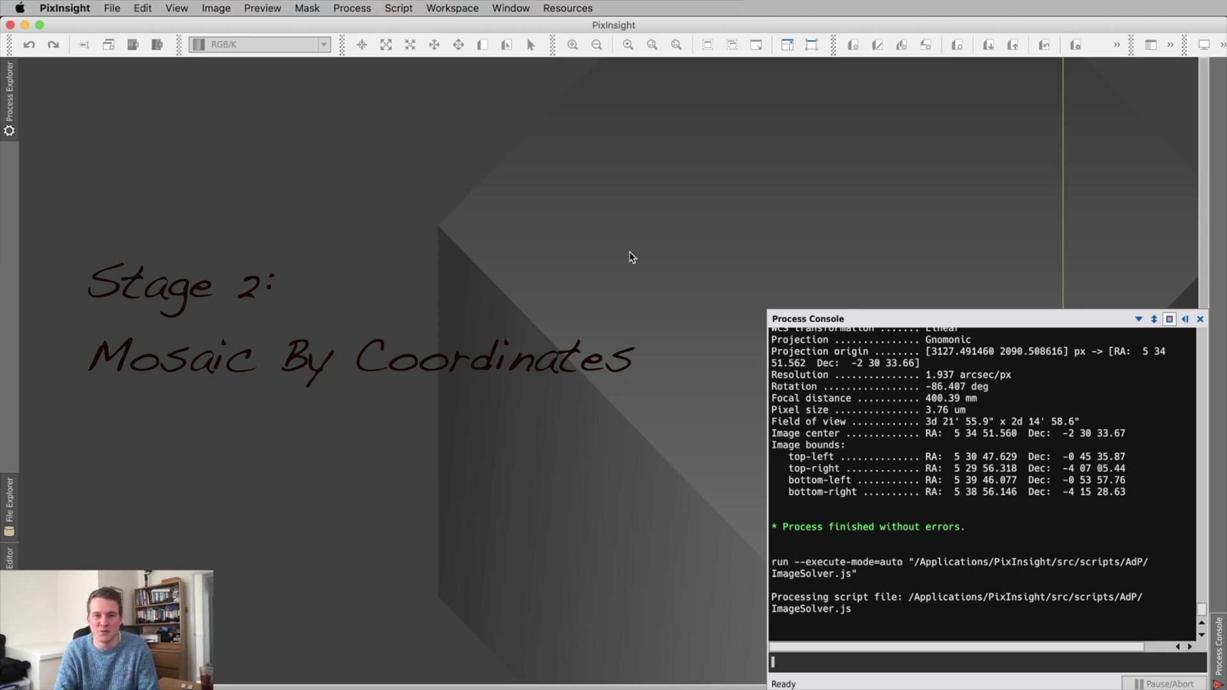
# Start the MosaicByCoordinates script, clear its tile list and add the four Orion _WCS files from the Mosaic Video folder.
pyautogui.click(399, 8)
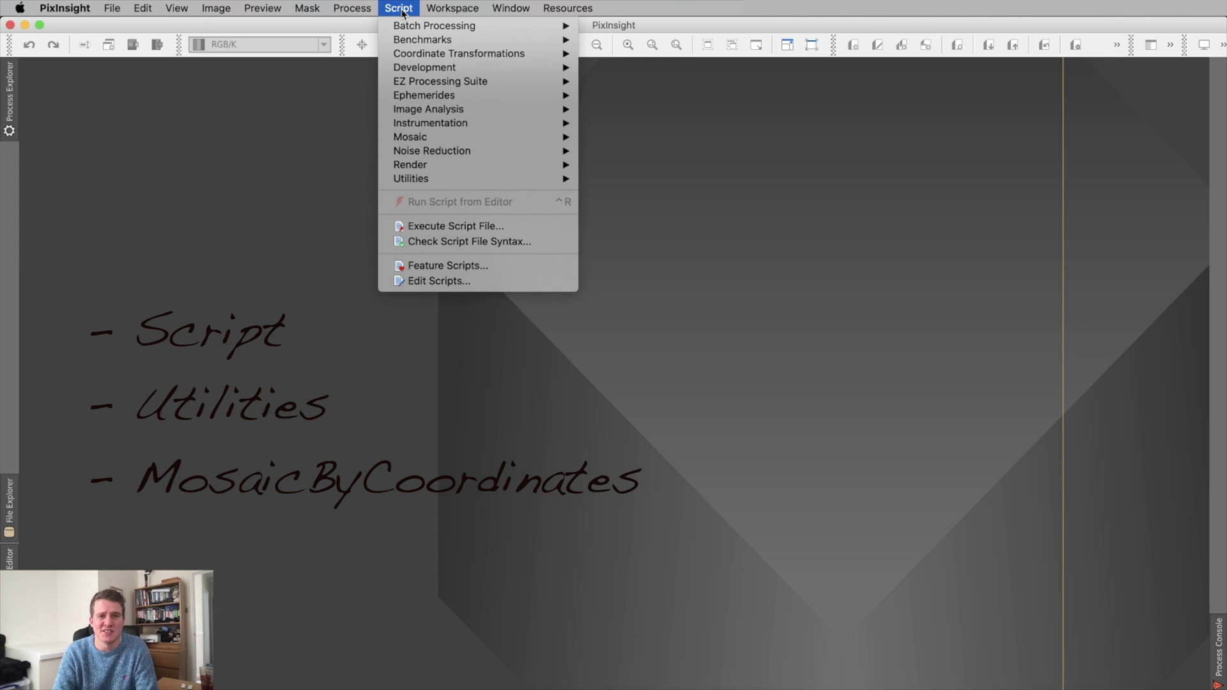
pyautogui.moveTo(439, 180)
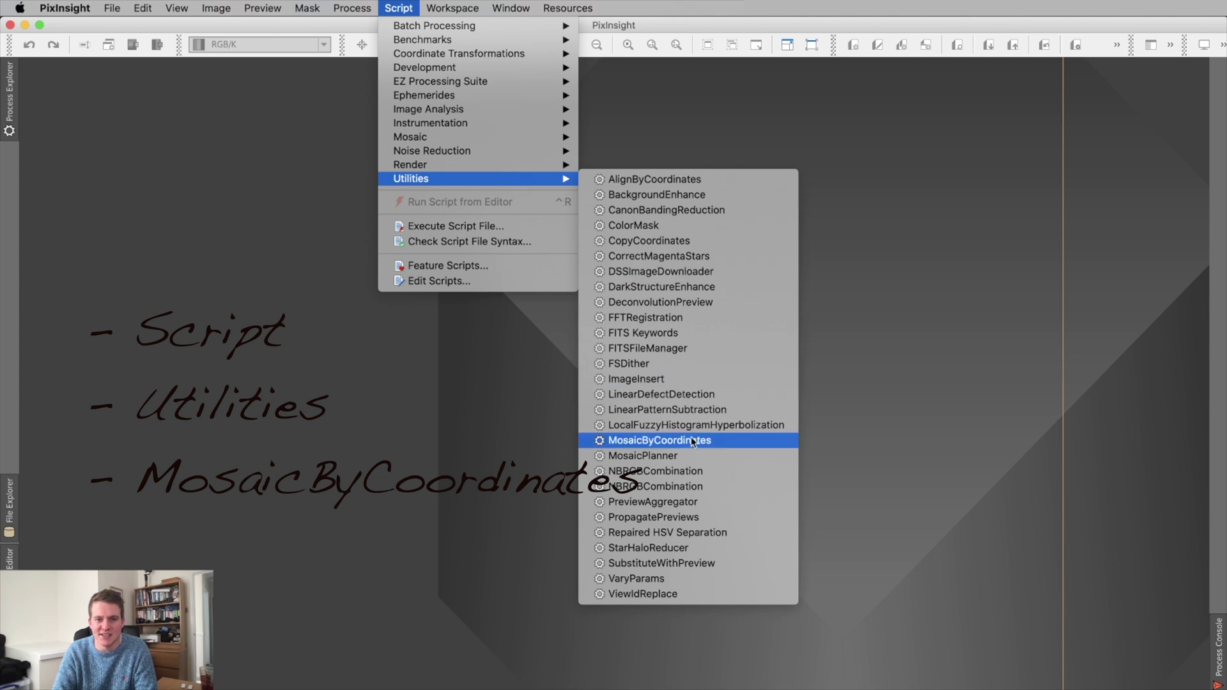
pyautogui.click(689, 444)
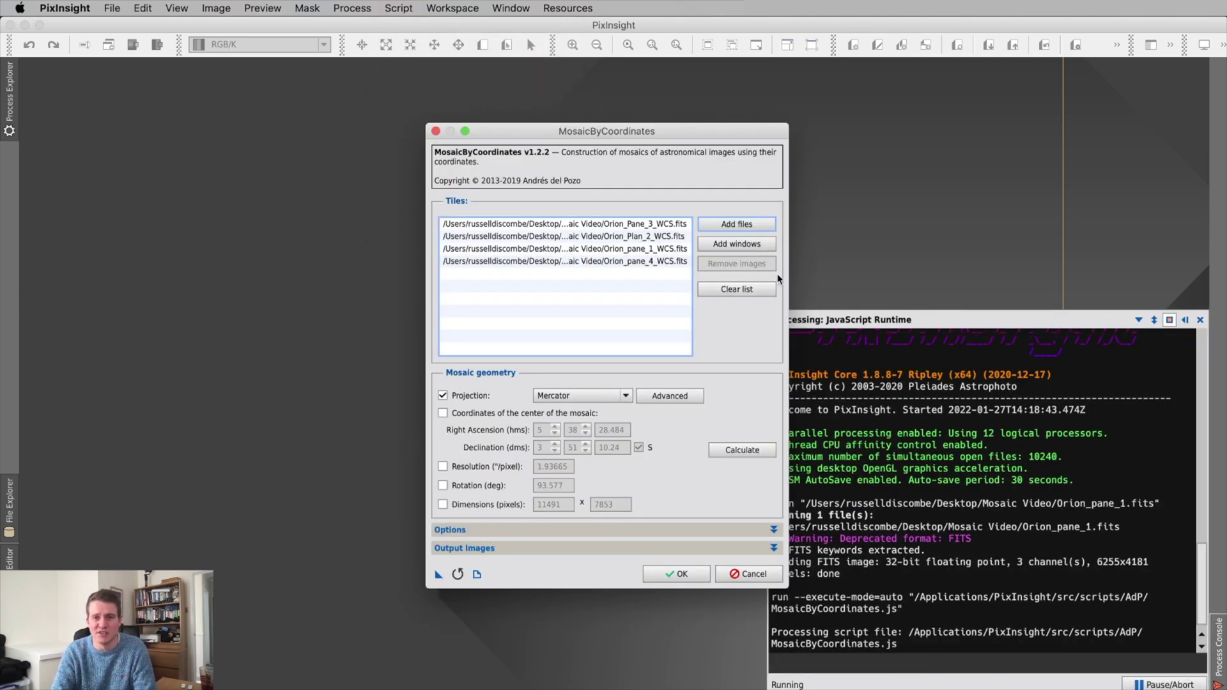
pyautogui.click(738, 289)
pyautogui.click(743, 223)
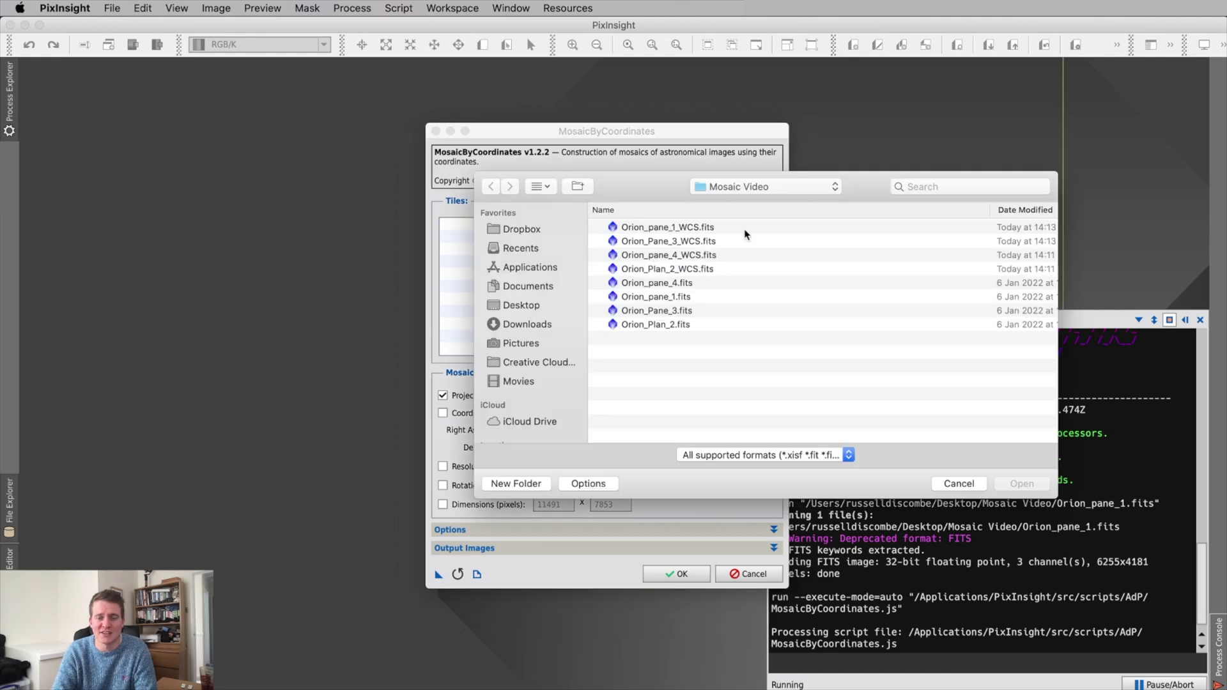
pyautogui.click(702, 228)
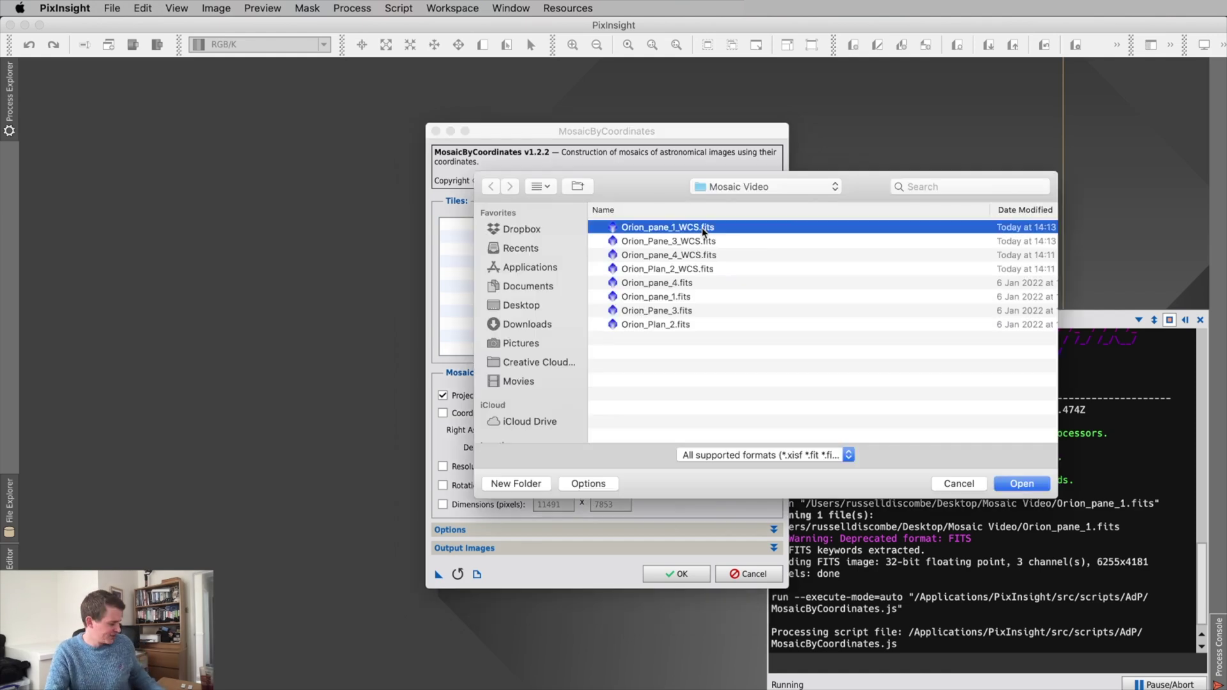
pyautogui.keyDown('shift'); pyautogui.click(700, 270); pyautogui.keyUp('shift')
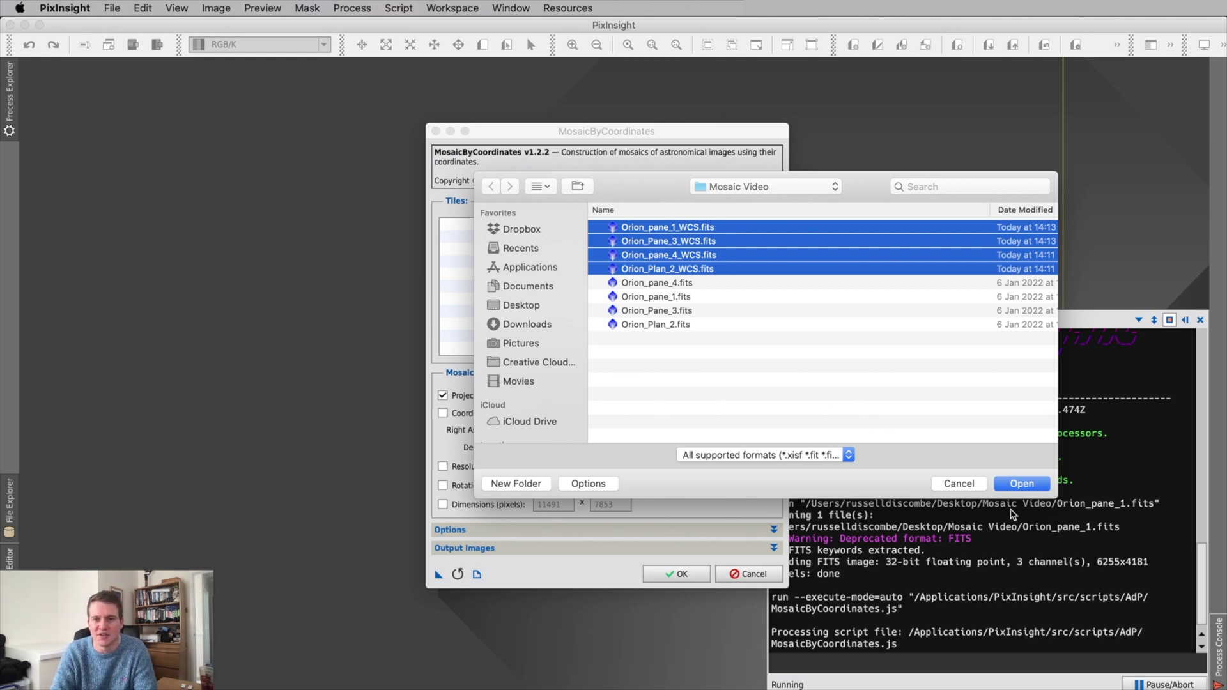
pyautogui.click(1022, 485)
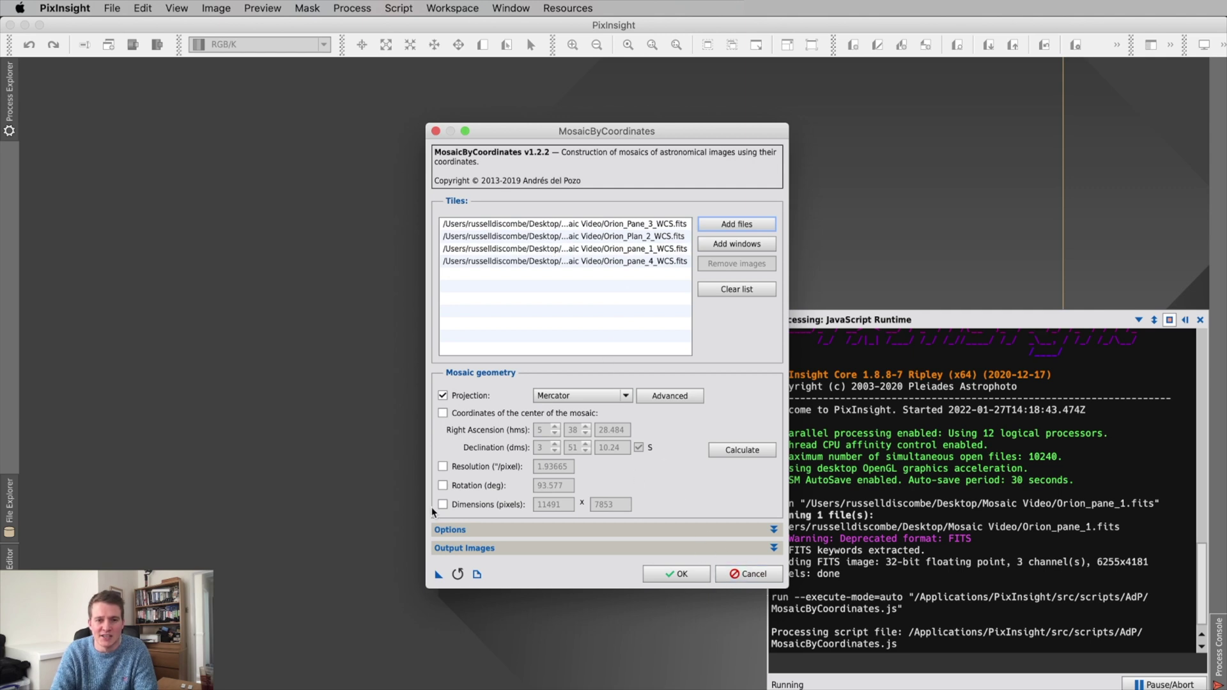
# Set the output directory to Mosaic Video with the suffix _registered and run MosaicByCoordinates, accepting the very large result.
pyautogui.click(774, 548)
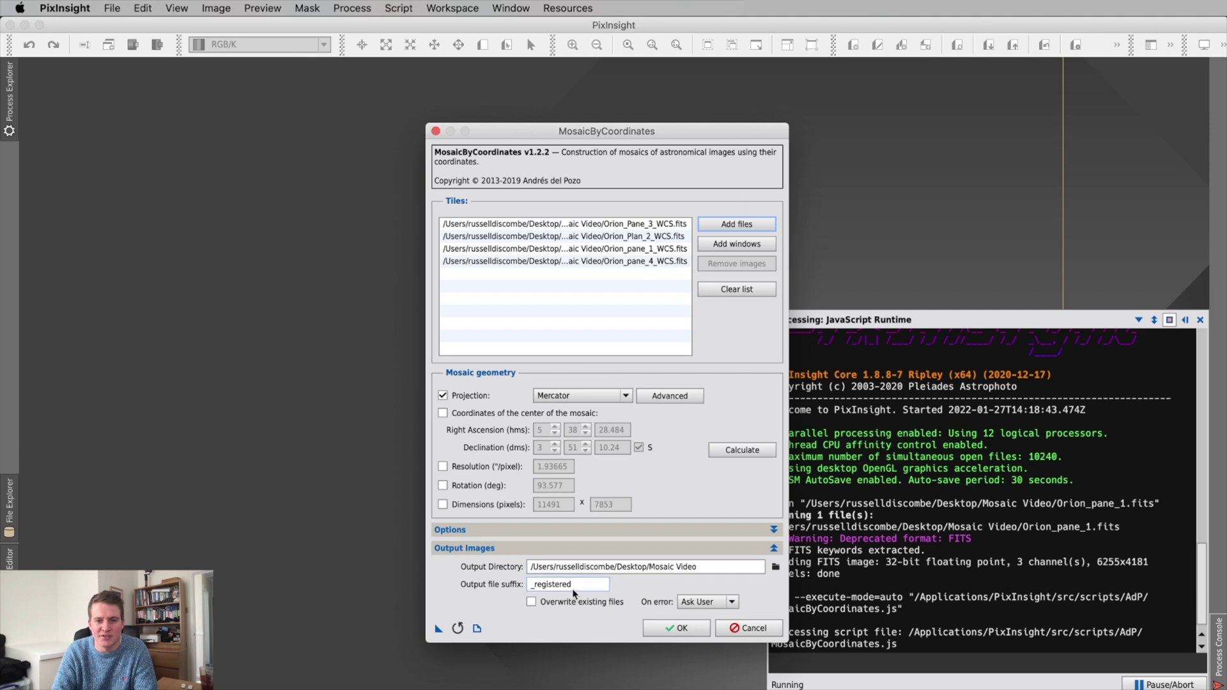
pyautogui.click(776, 567)
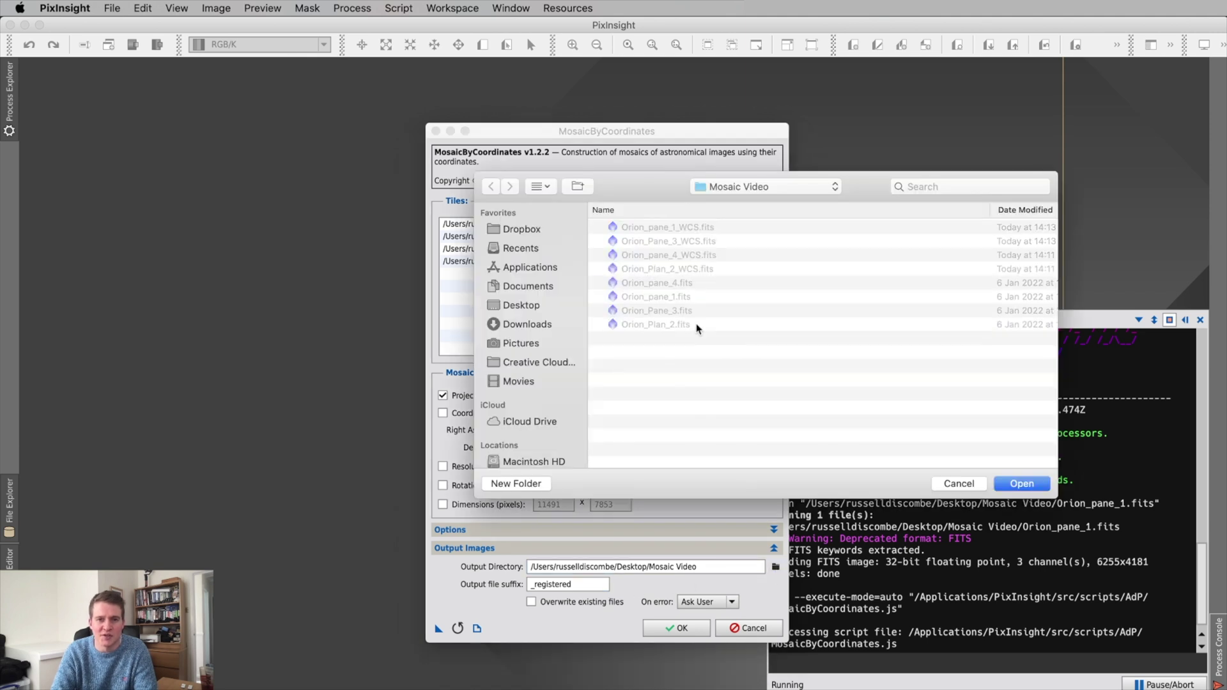
pyautogui.click(1011, 485)
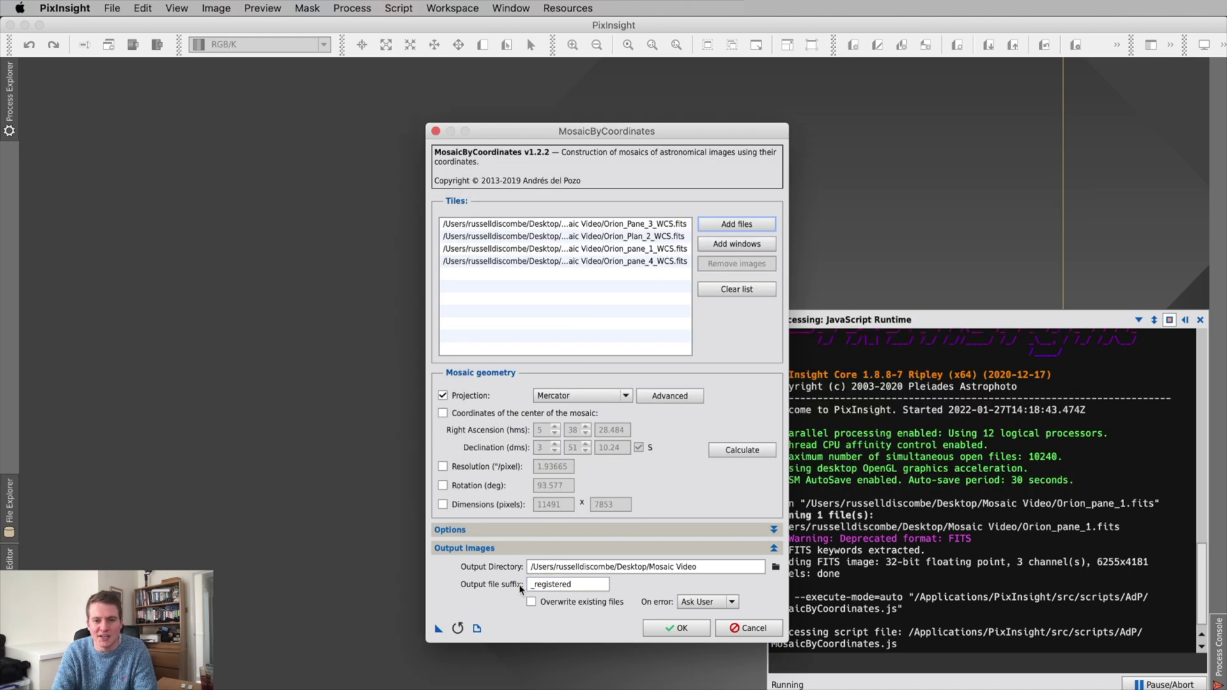
pyautogui.click(566, 586)
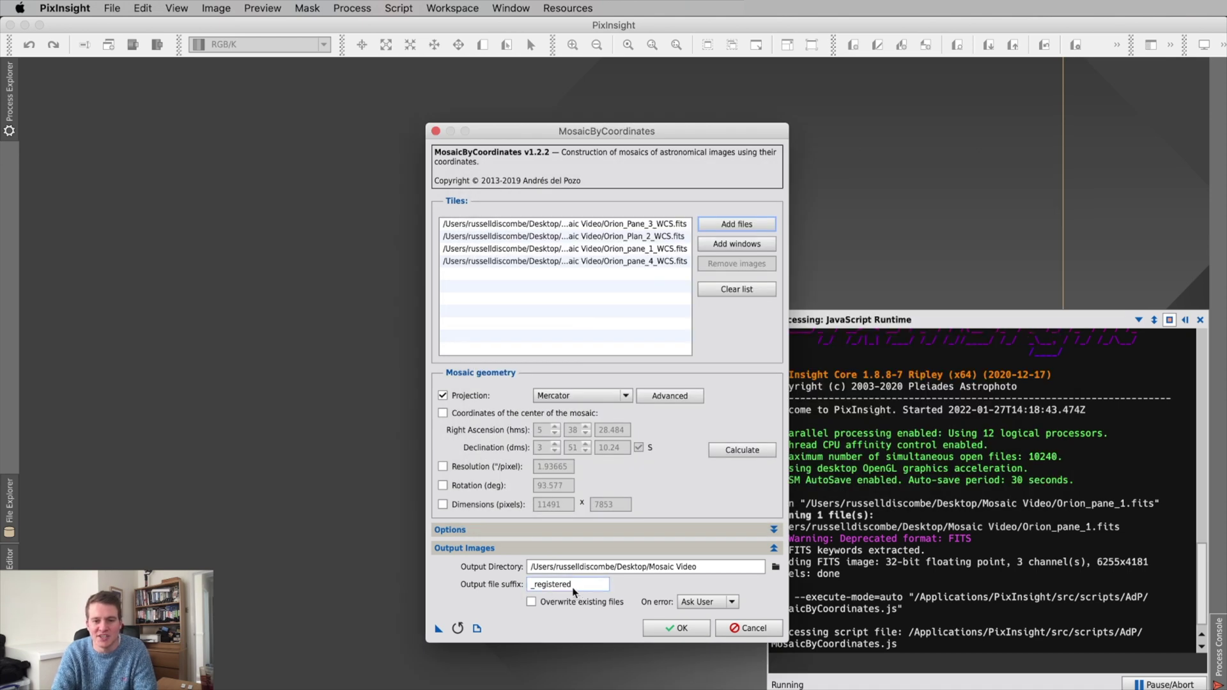
pyautogui.click(679, 629)
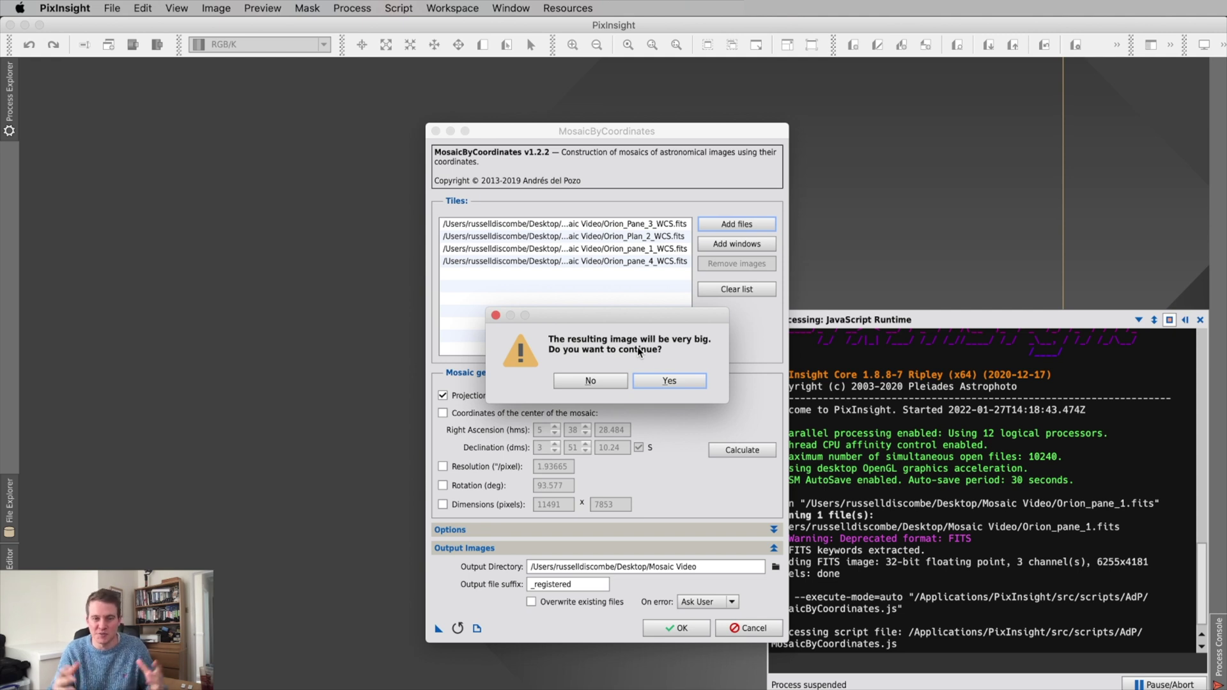
pyautogui.click(677, 381)
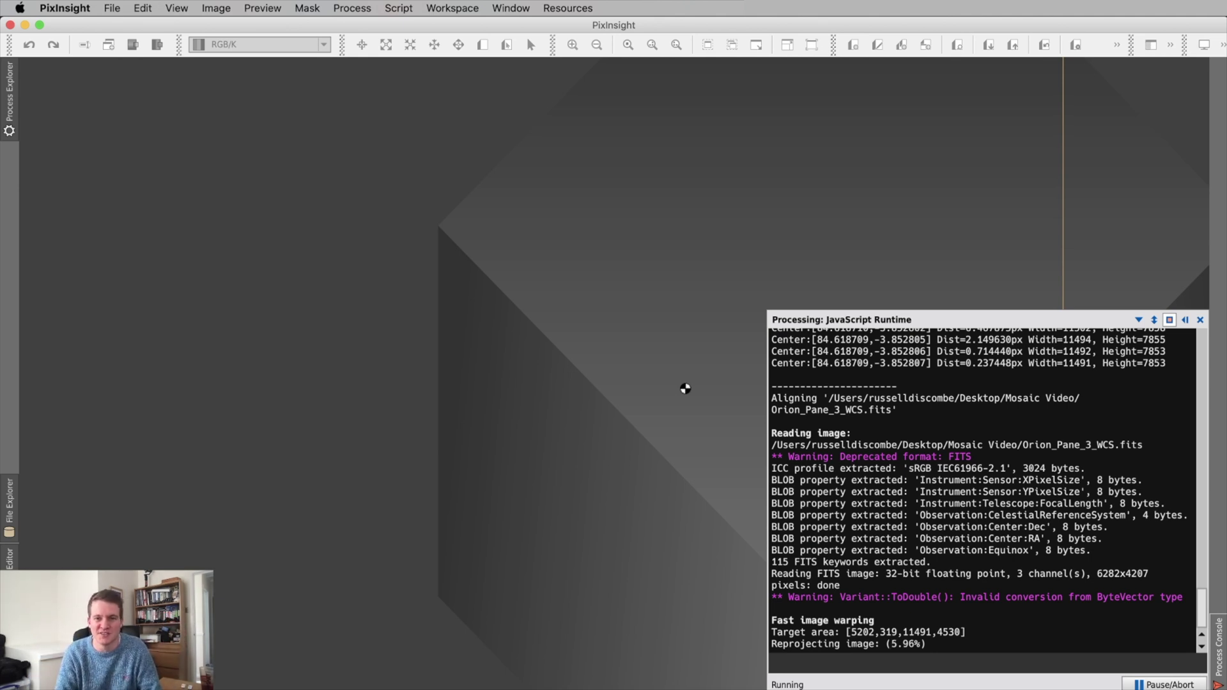
# Switch to the Mosaic Video folder in Finder, open Orion_Pane_3_WCS_registered.fits in PixInsight and close the folder window.
pyautogui.press('super+Tab')
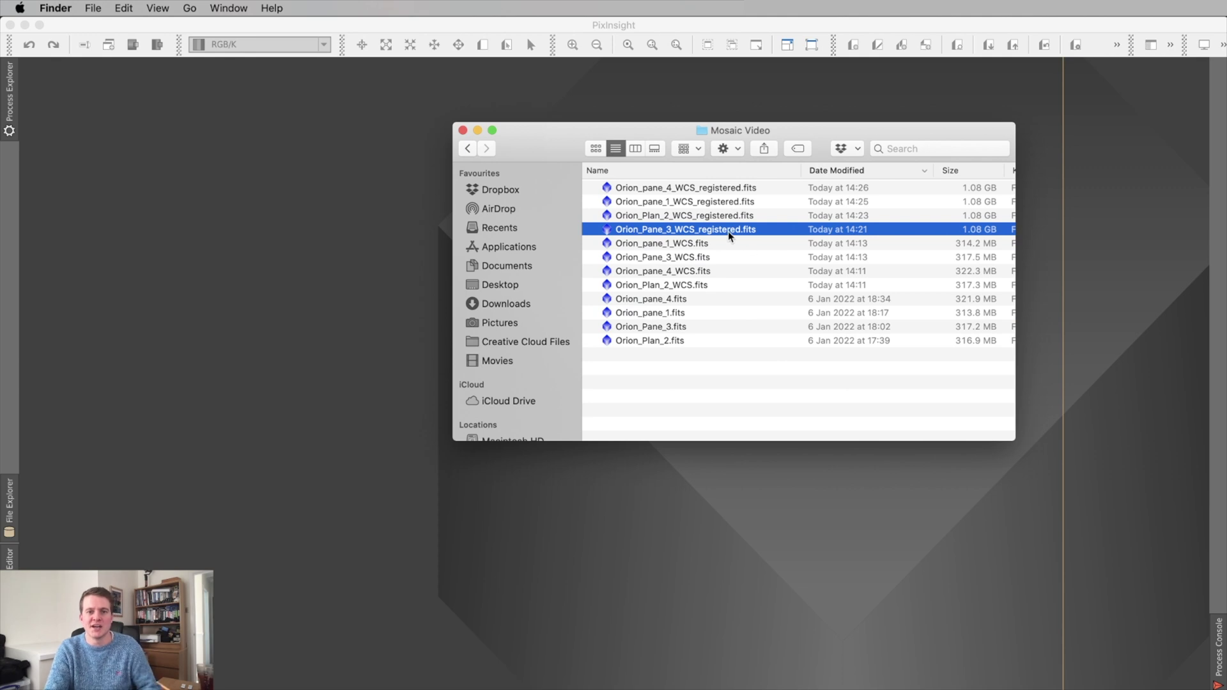
pyautogui.click(684, 193)
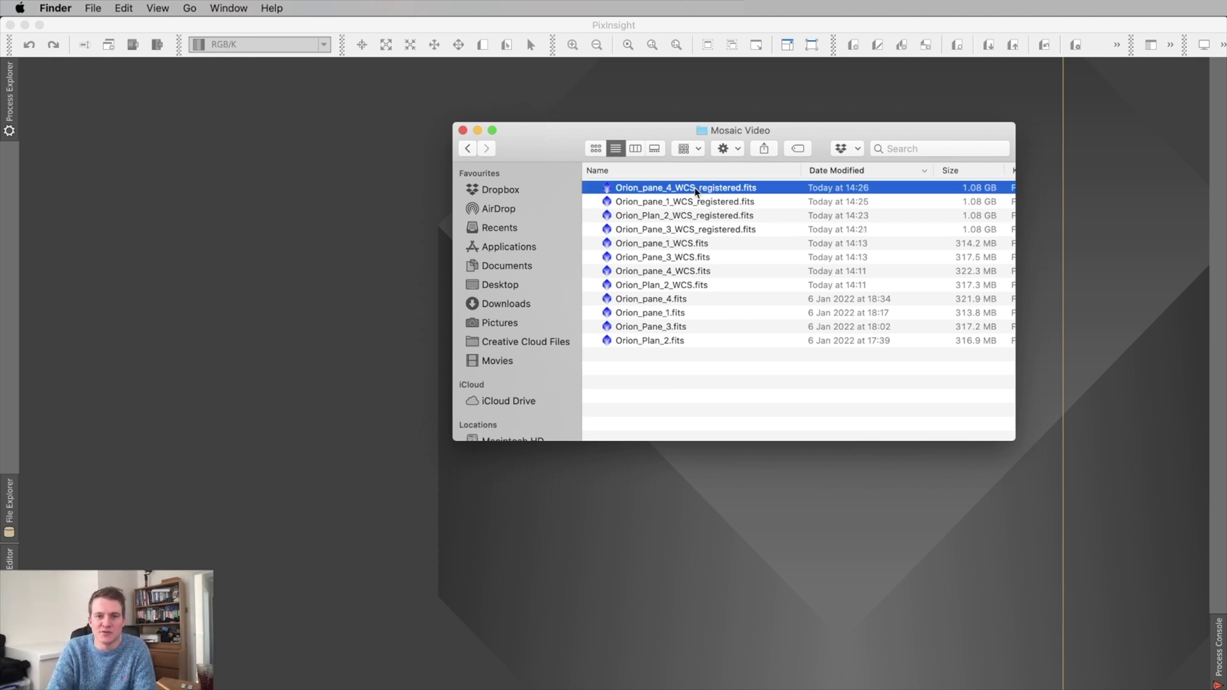
pyautogui.click(693, 232)
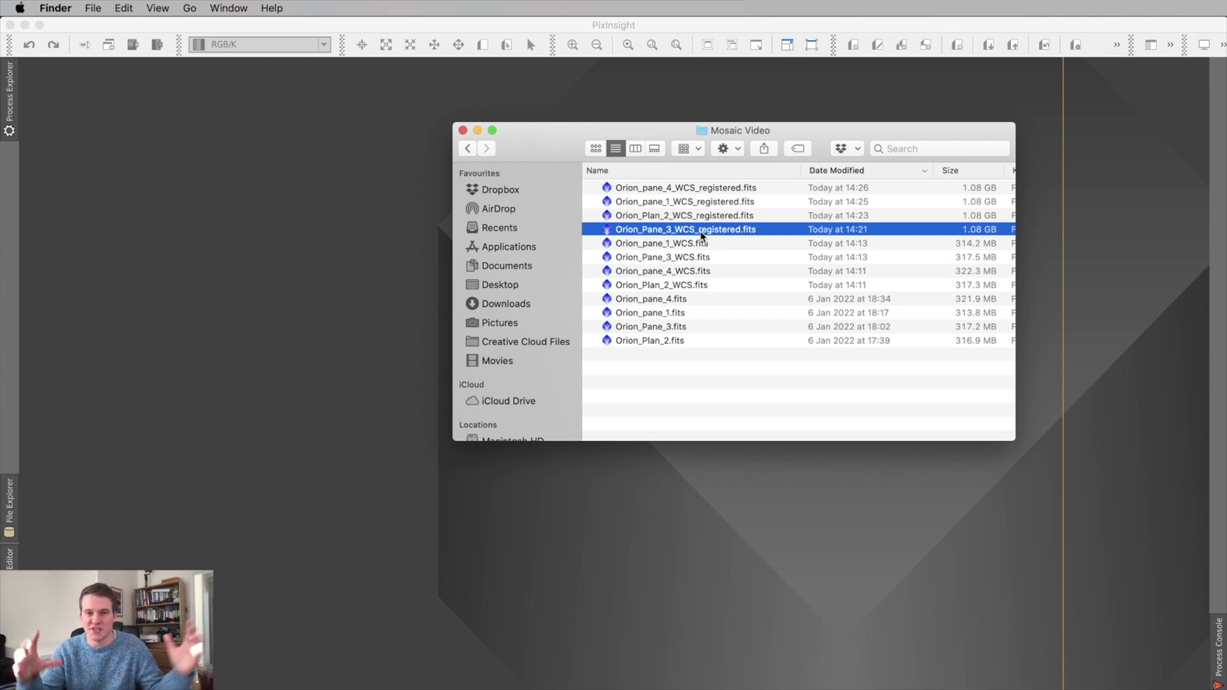
pyautogui.moveTo(708, 233); pyautogui.dragTo(469, 145)
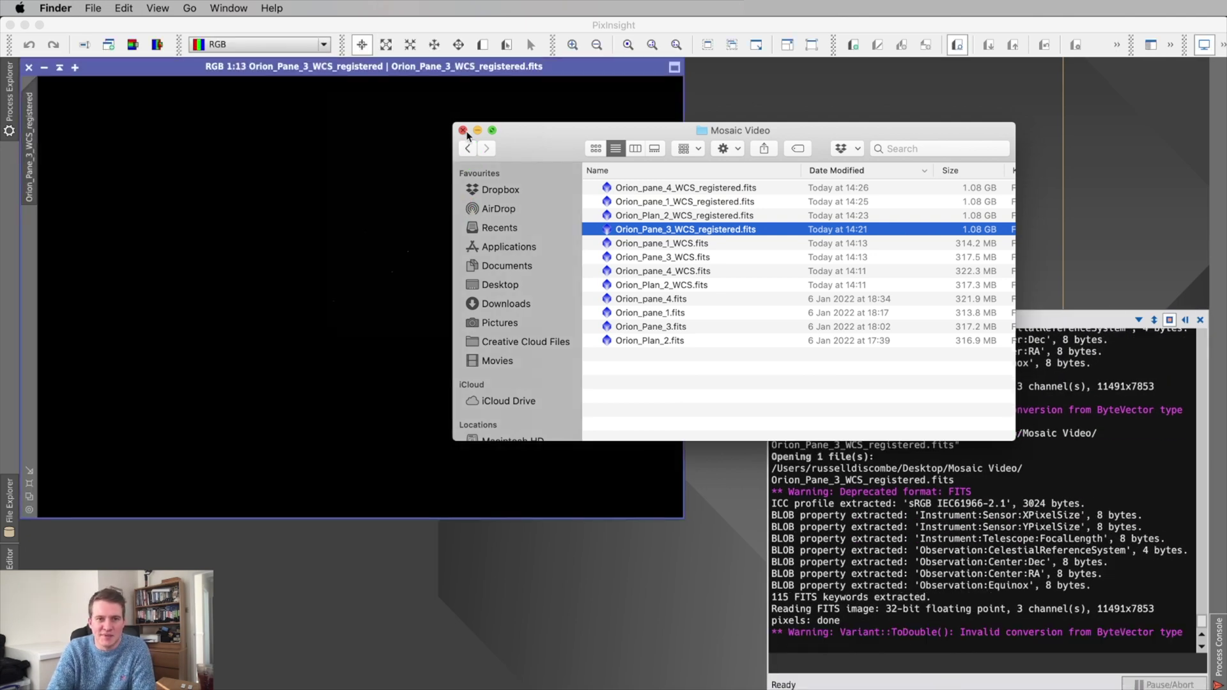
pyautogui.click(463, 129)
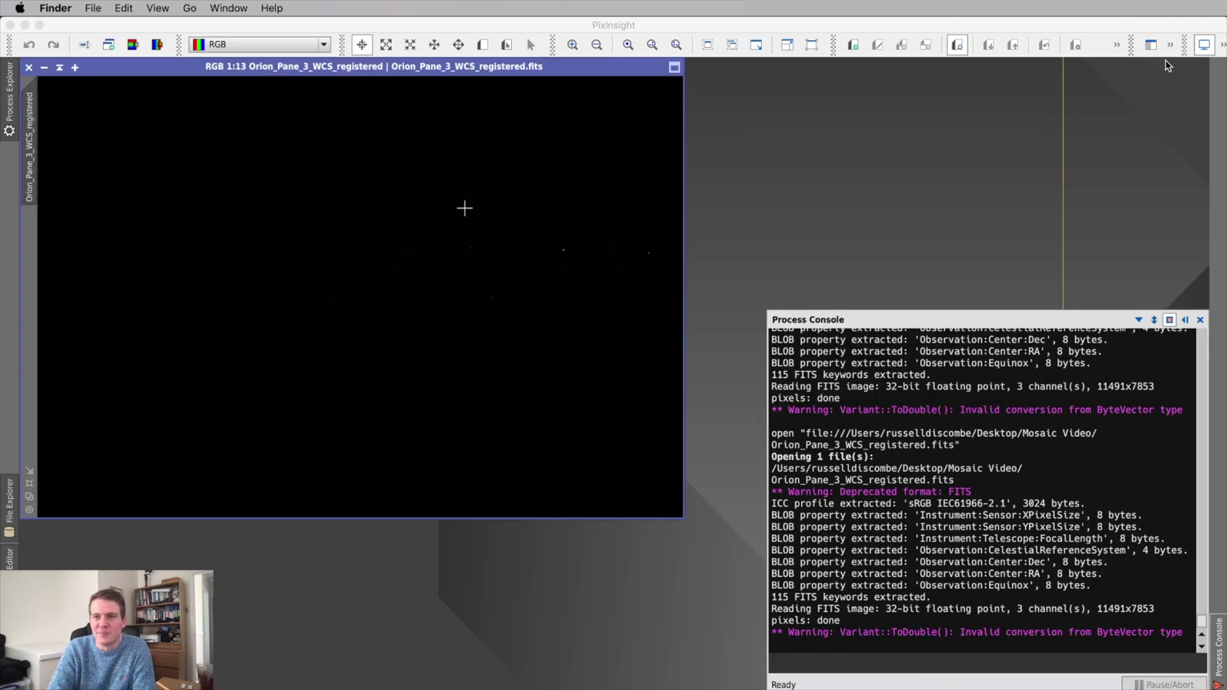
# Auto-stretch the display of the registered pane 3 image to inspect its placement in the mosaic frame, and close the image.
pyautogui.click(1221, 51)
pyautogui.press('super+a')
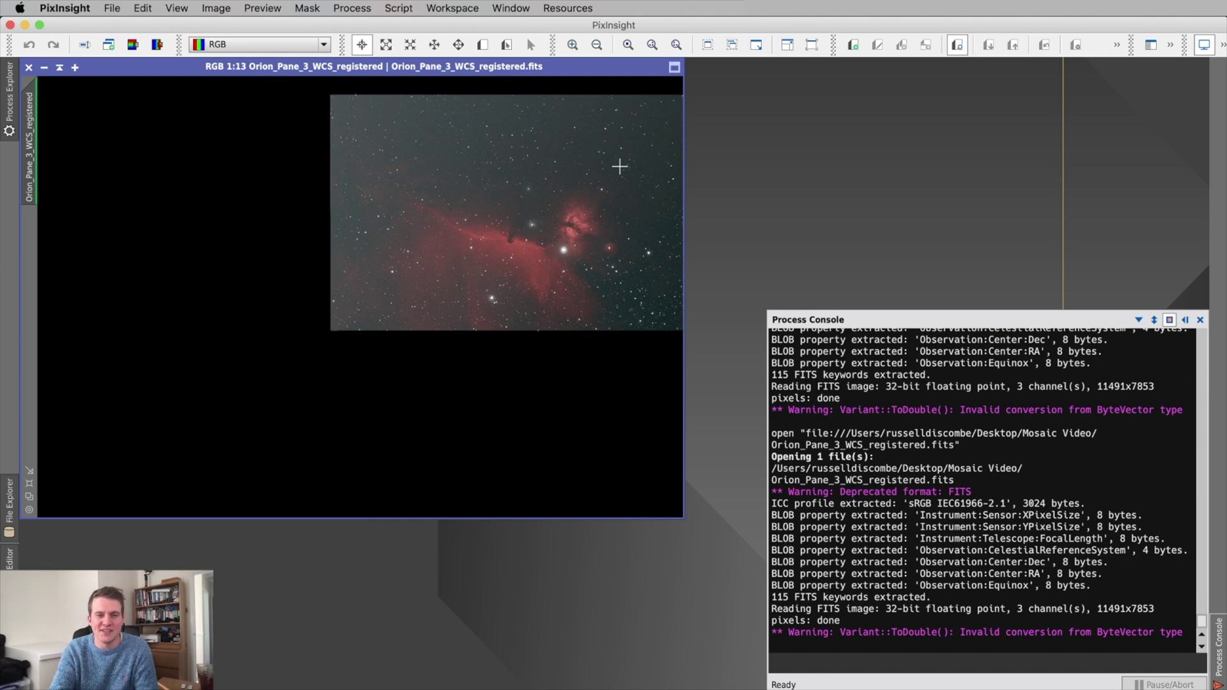
pyautogui.click(28, 68)
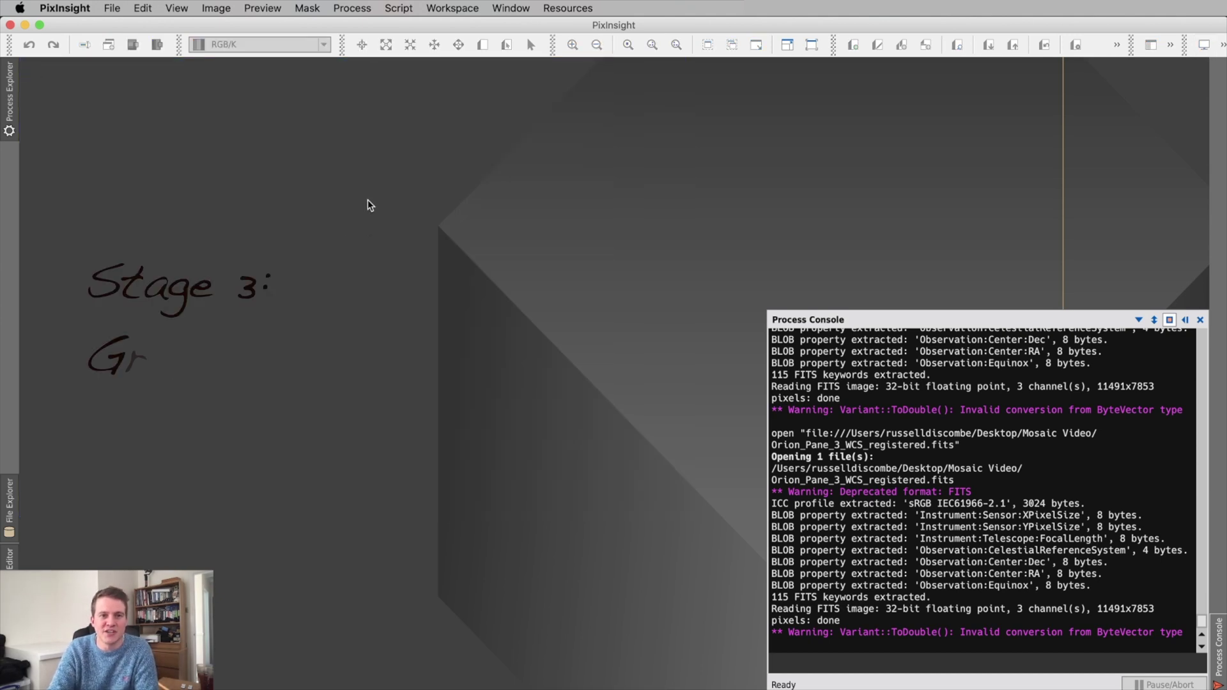
# Open the GradientMergeMosaic process and add the four Orion _WCS_registered files as target frames.
pyautogui.click(351, 9)
pyautogui.moveTo(358, 27)
pyautogui.scroll(-3, 595, 399)
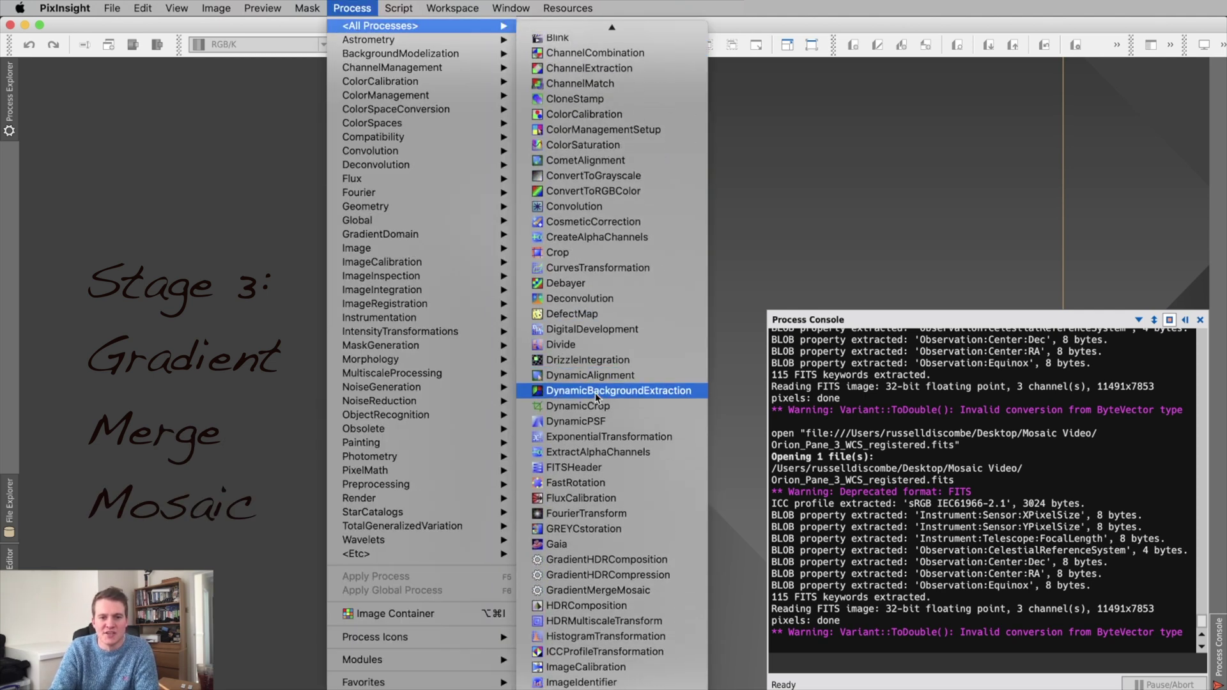
pyautogui.click(632, 592)
pyautogui.moveTo(886, 183); pyautogui.dragTo(547, 153)
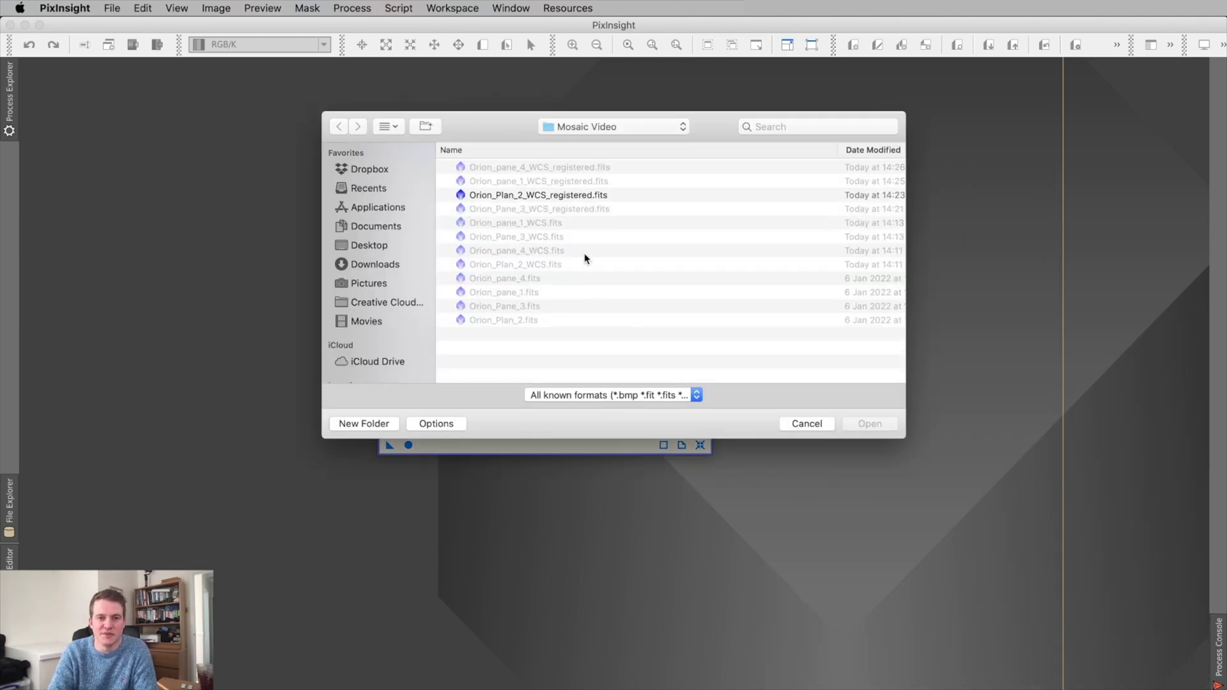
pyautogui.click(589, 208)
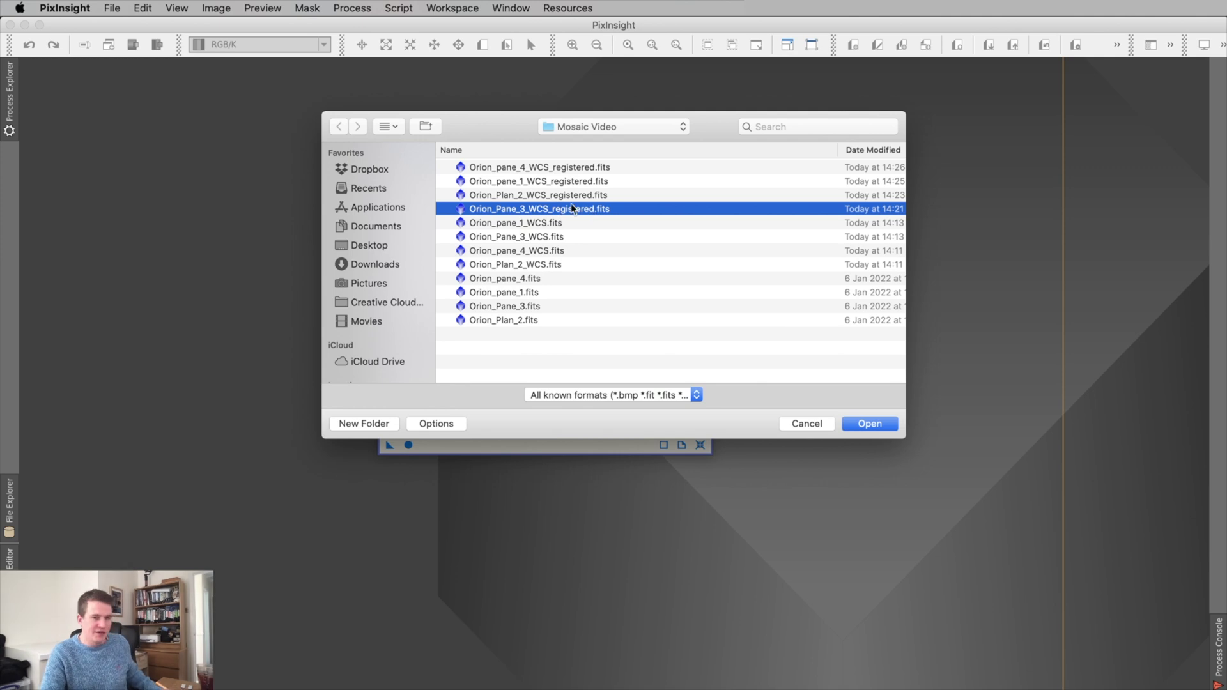
pyautogui.keyDown('shift'); pyautogui.click(573, 167); pyautogui.keyUp('shift')
pyautogui.click(845, 424)
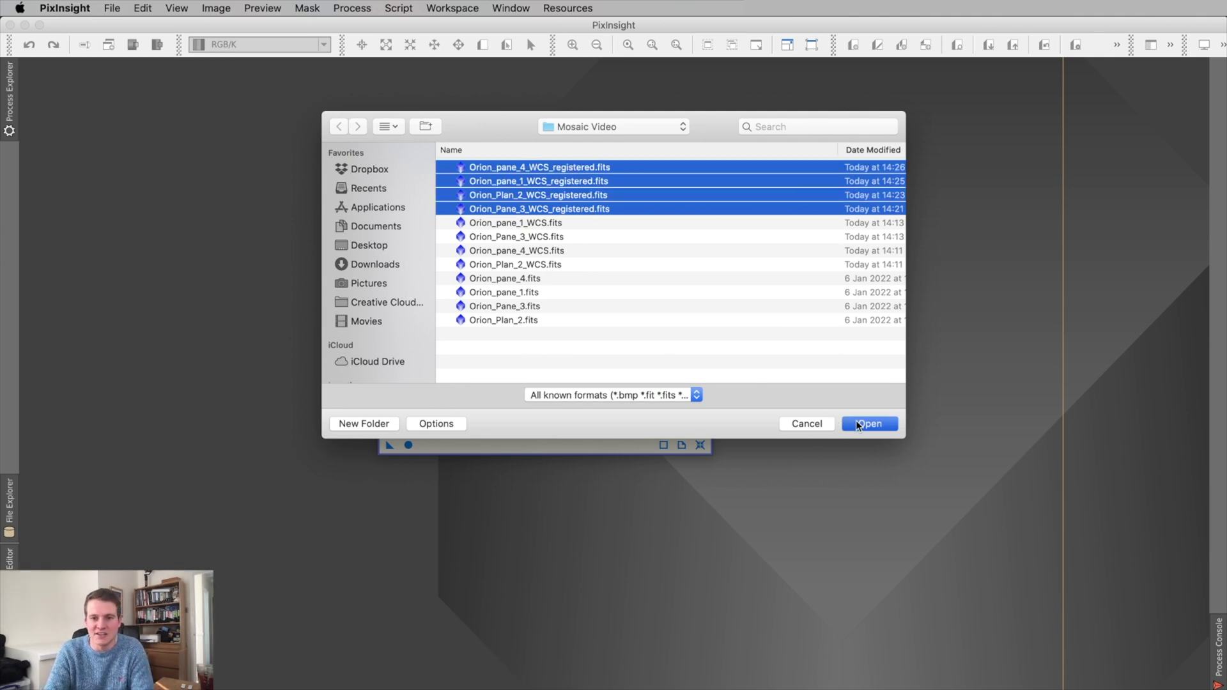
pyautogui.moveTo(618, 142); pyautogui.dragTo(719, 152)
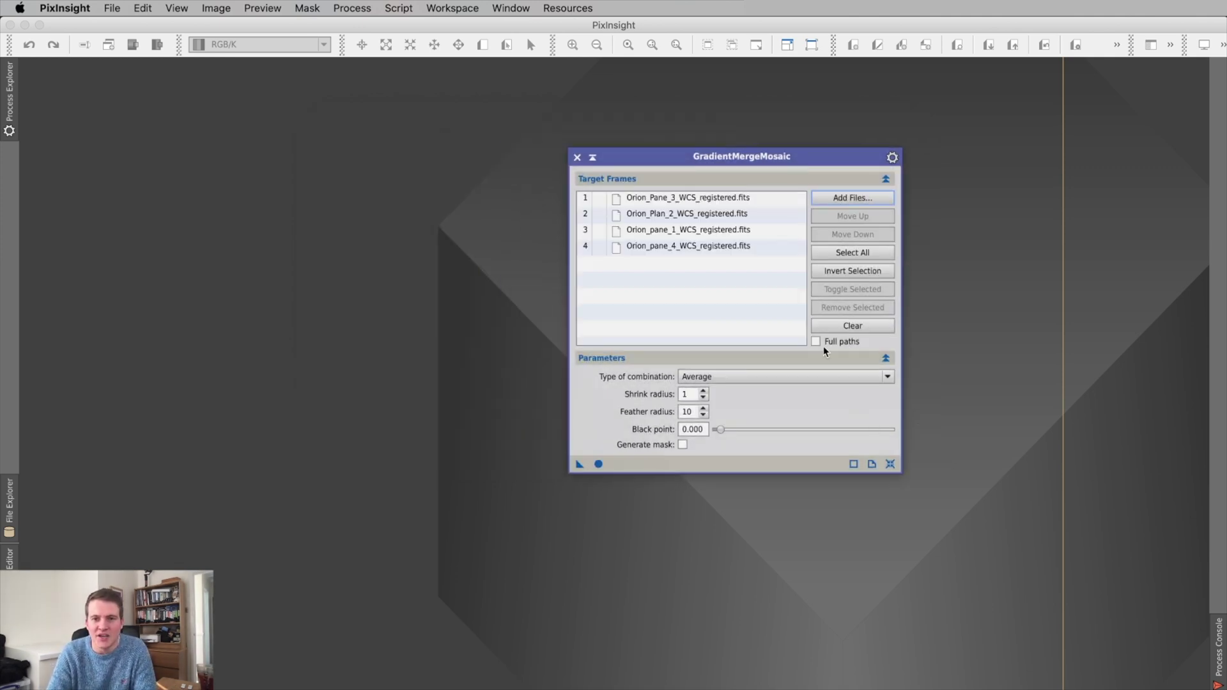
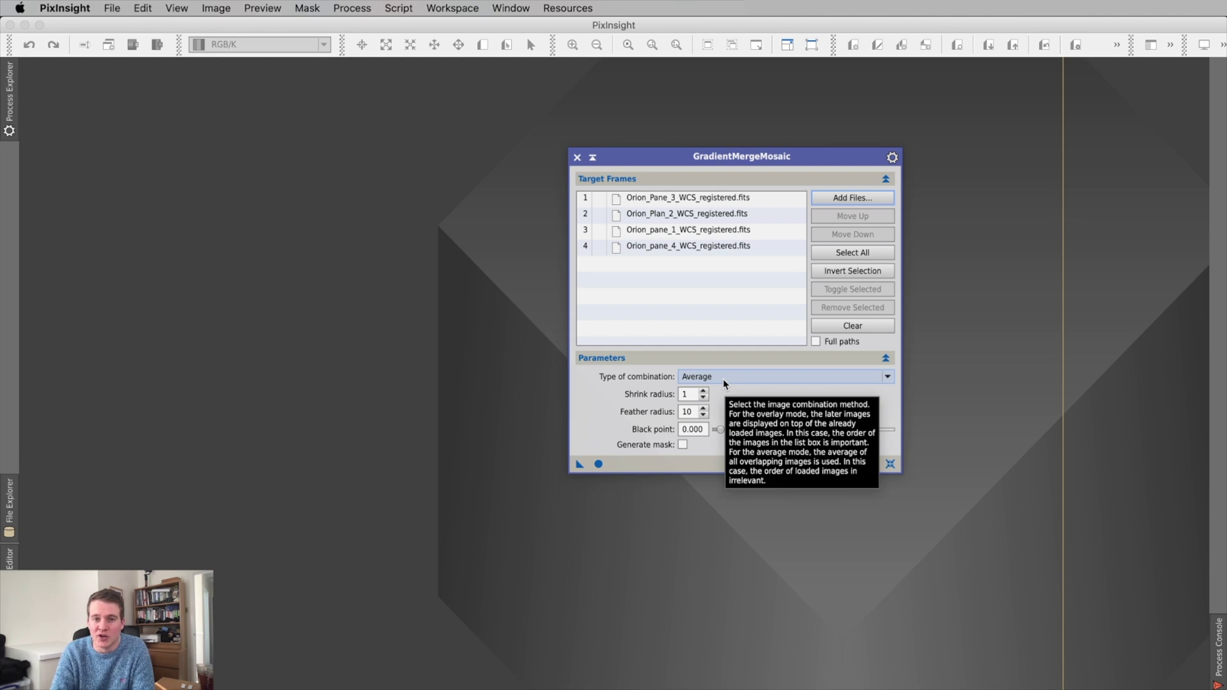
# Set the GradientMergeMosaic combination type to Overlay and increase the shrink radius.
pyautogui.click(723, 380)
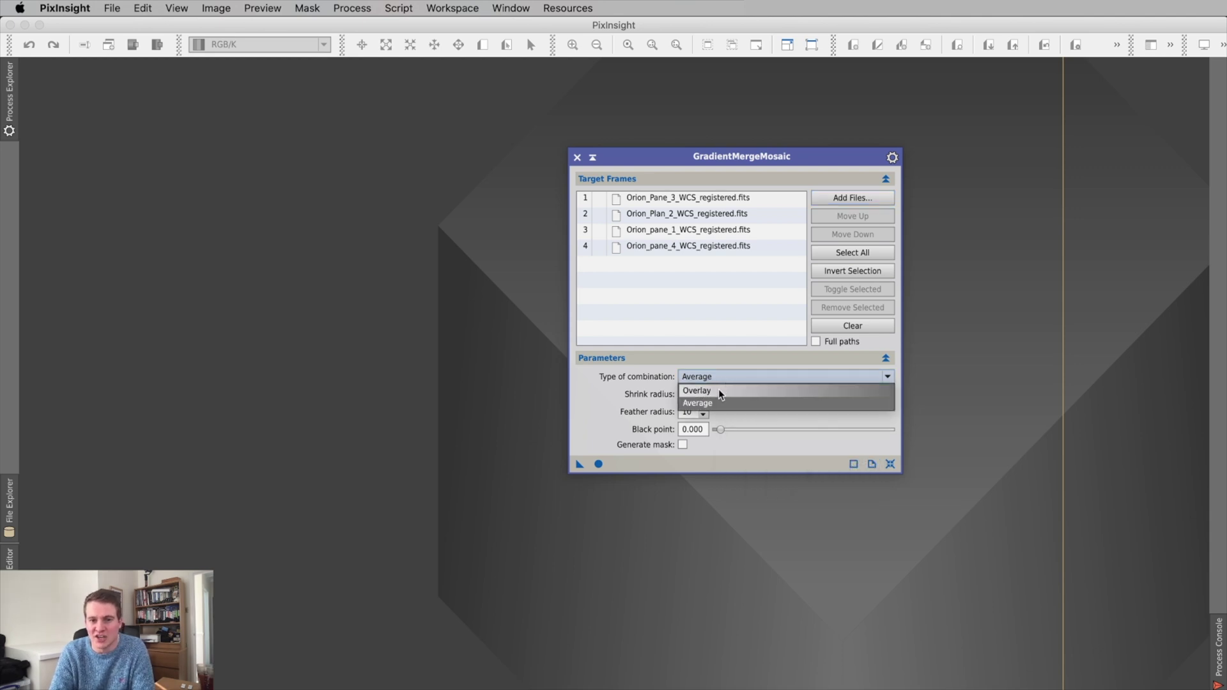
pyautogui.click(745, 390)
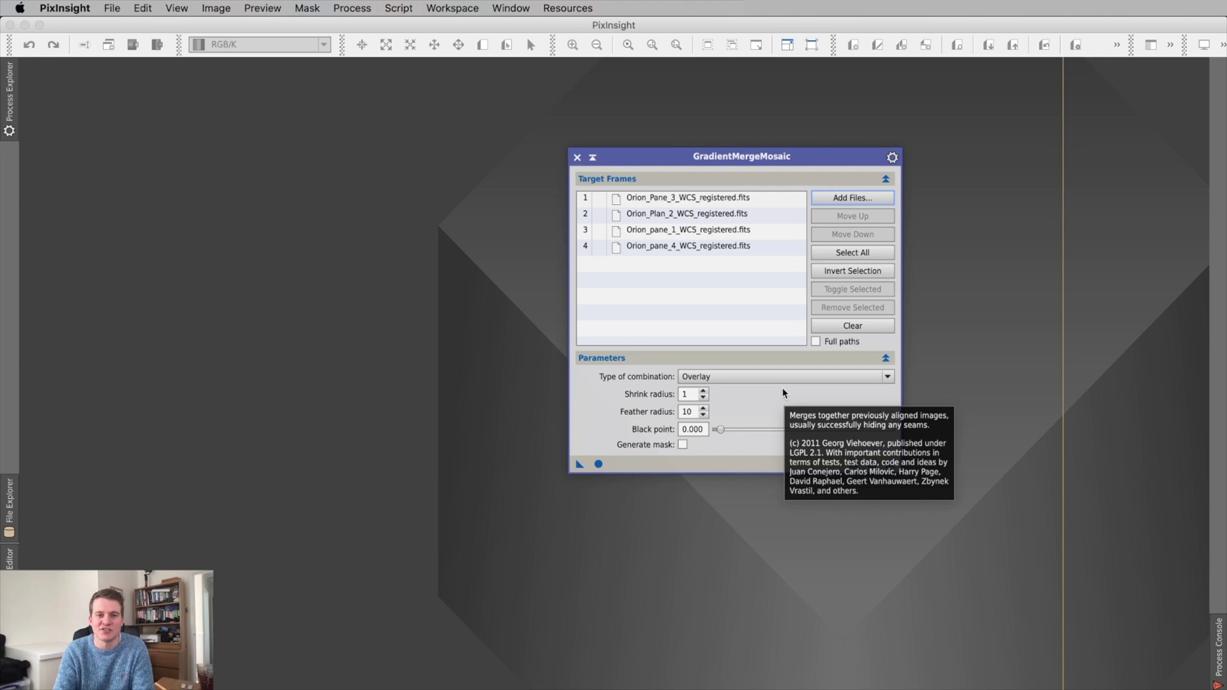
pyautogui.moveTo(647, 396)
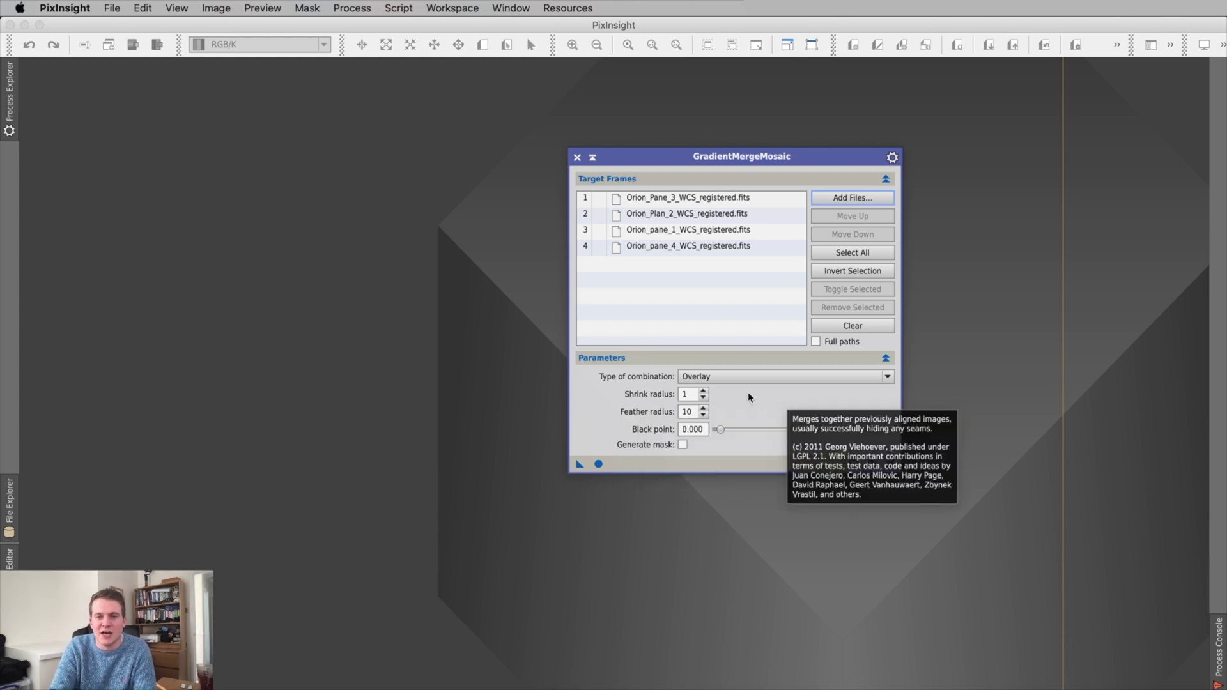
pyautogui.click(704, 391)
pyautogui.click(704, 391)
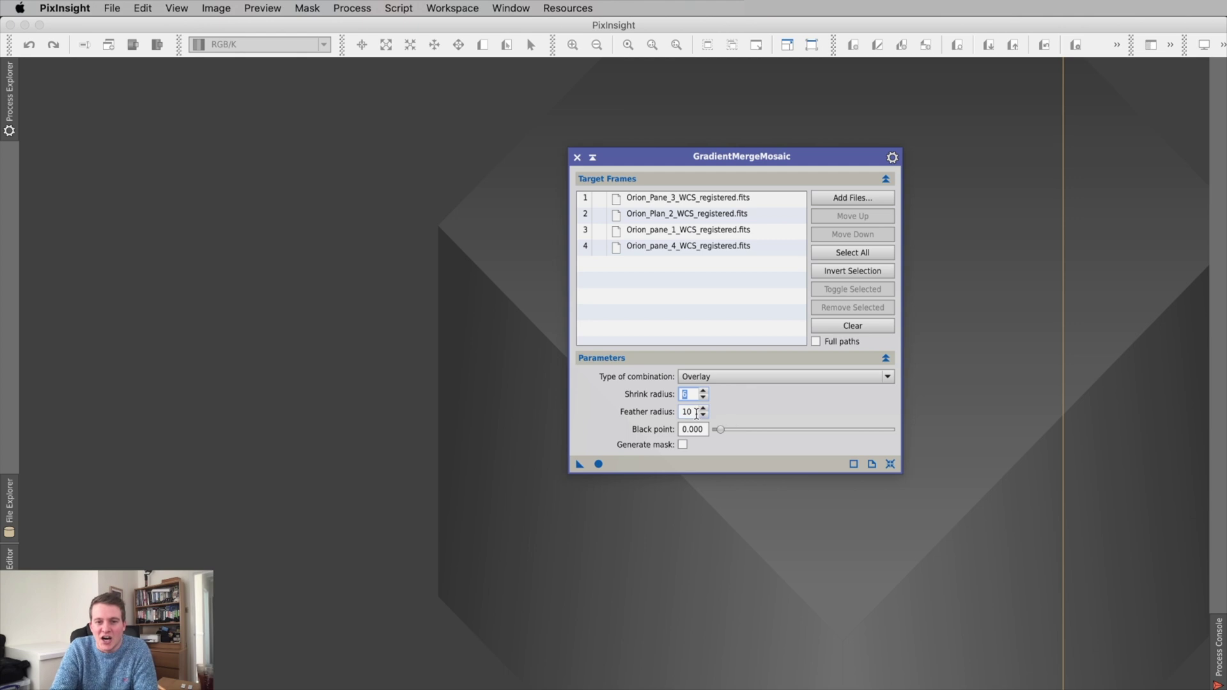
# Set the GradientMergeMosaic feather radius to 85 and run the process on the four registered Orion panes.
pyautogui.doubleClick(697, 412)
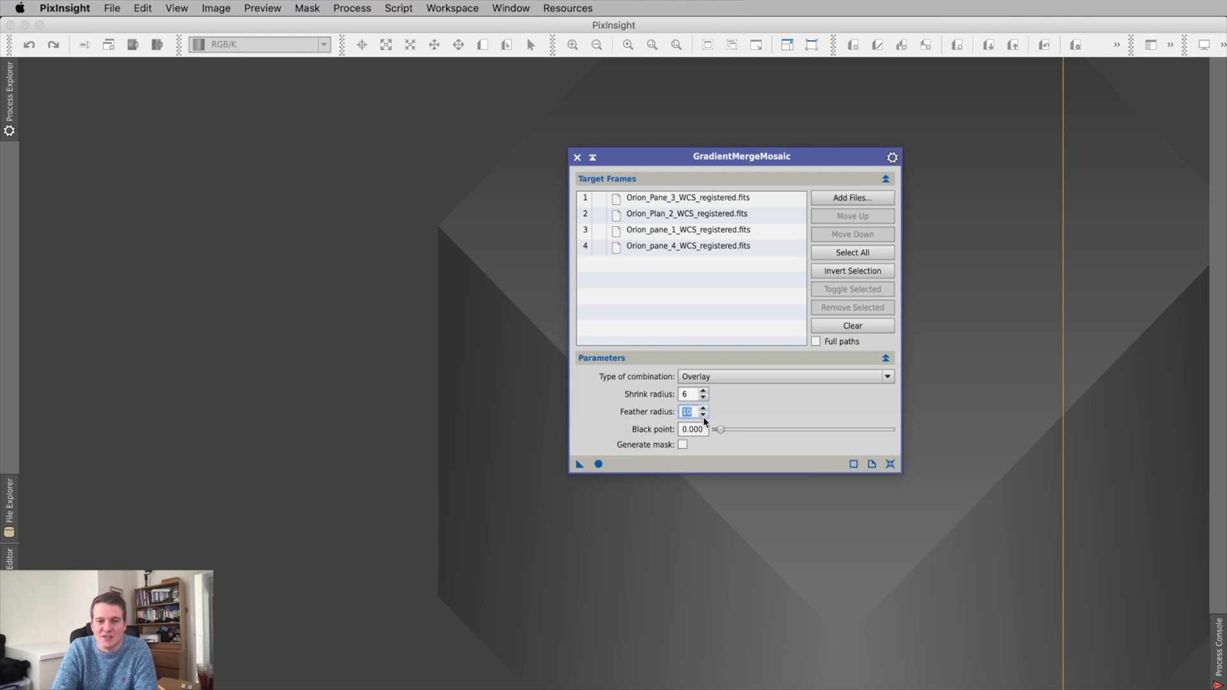
pyautogui.click(693, 413)
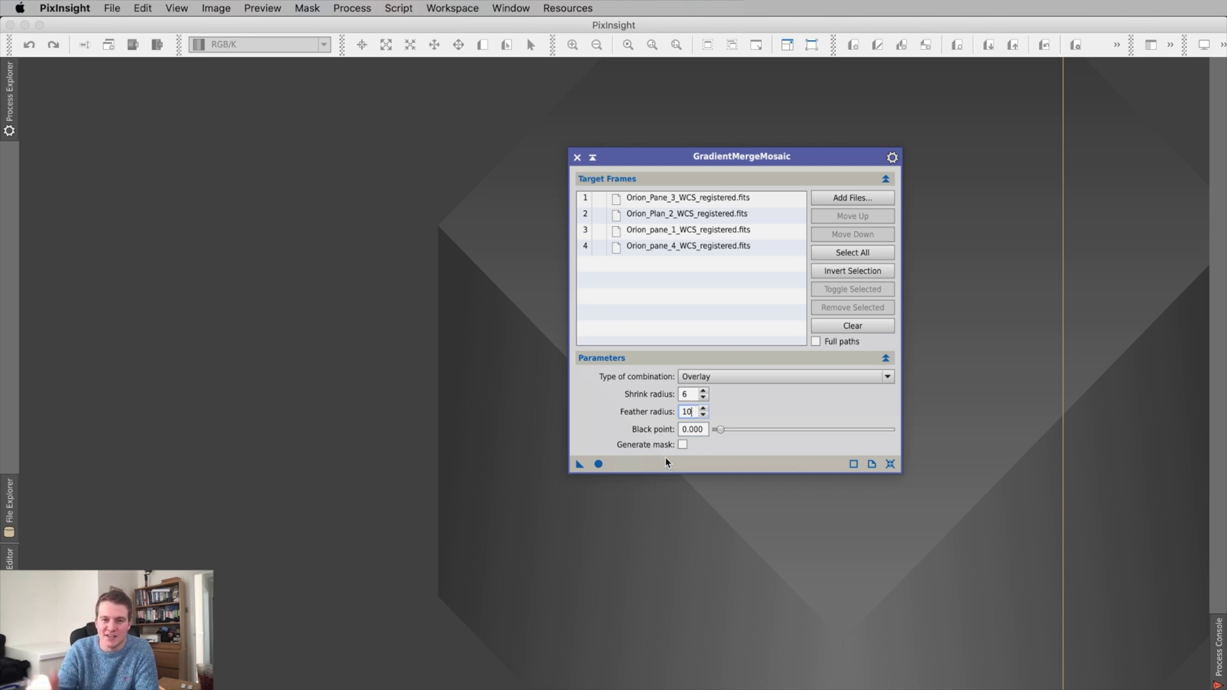
pyautogui.moveTo(665, 459)
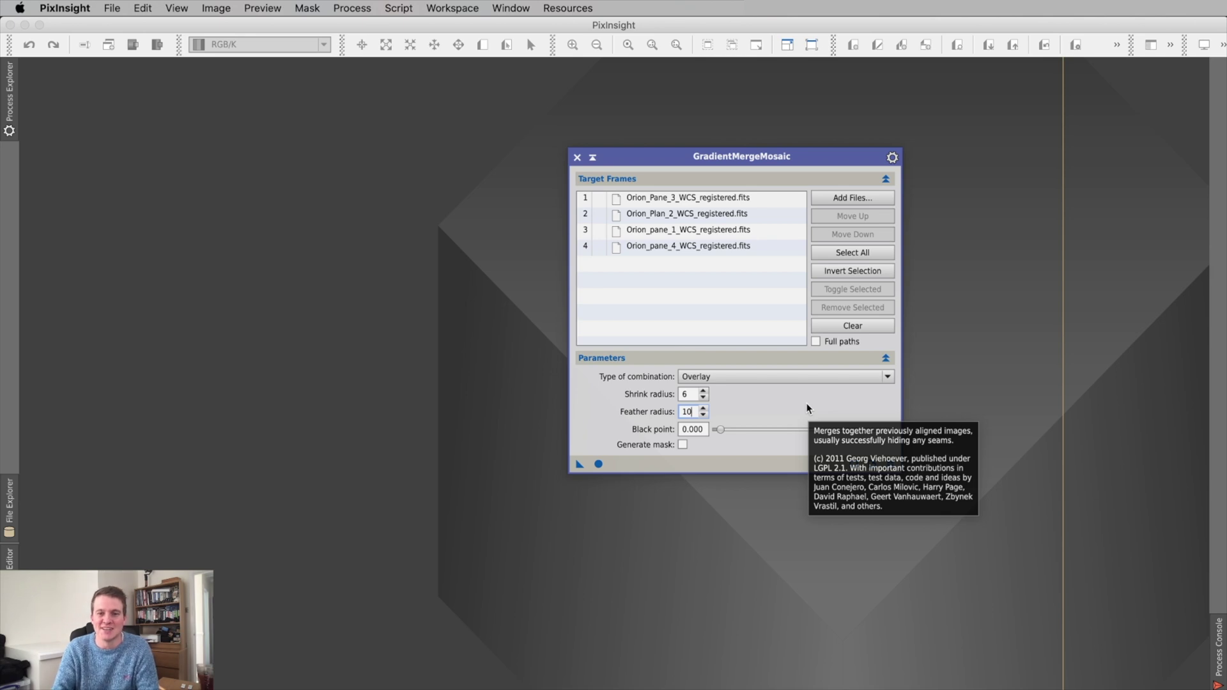
pyautogui.press('BackSpace')
pyautogui.press('BackSpace')
pyautogui.write('85')
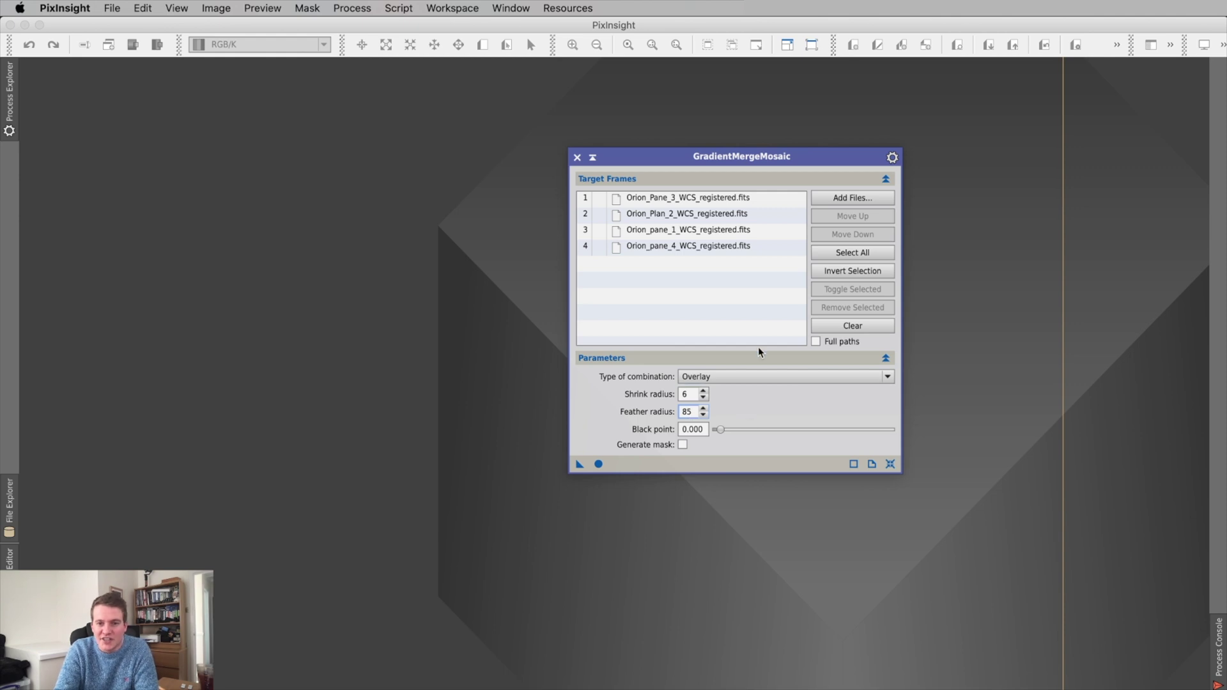
pyautogui.click(599, 465)
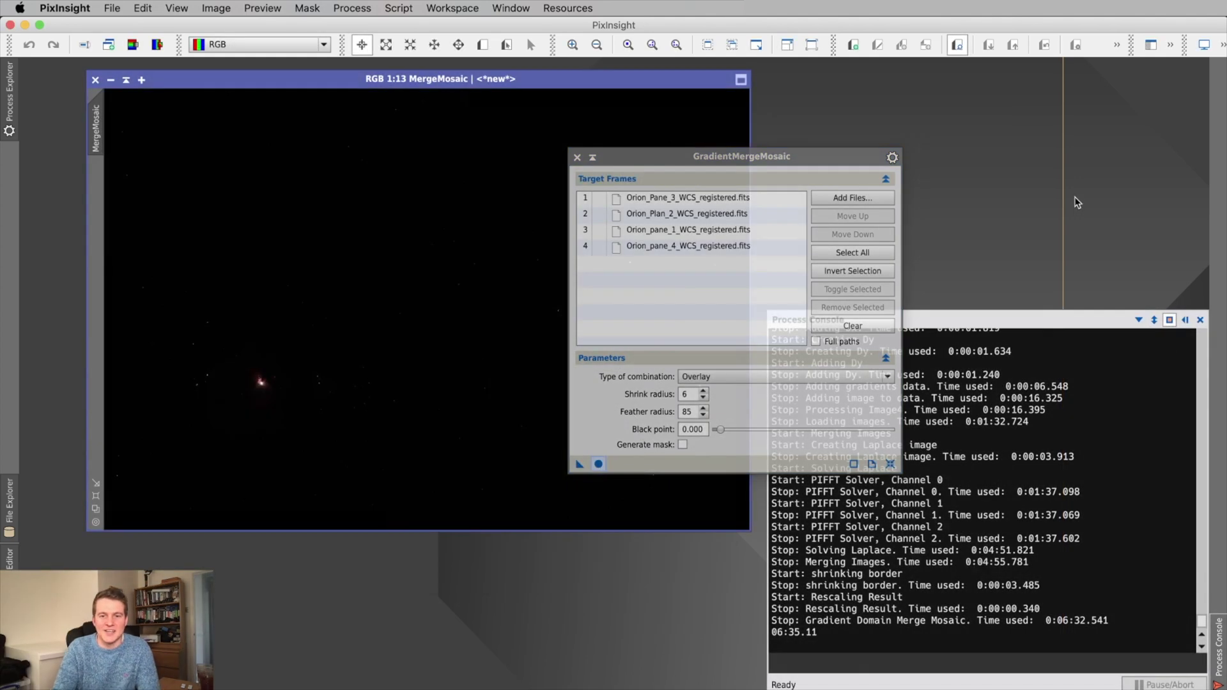
# Collapse the GradientMergeMosaic window and auto-stretch the display of the merged mosaic image.
pyautogui.click(593, 158)
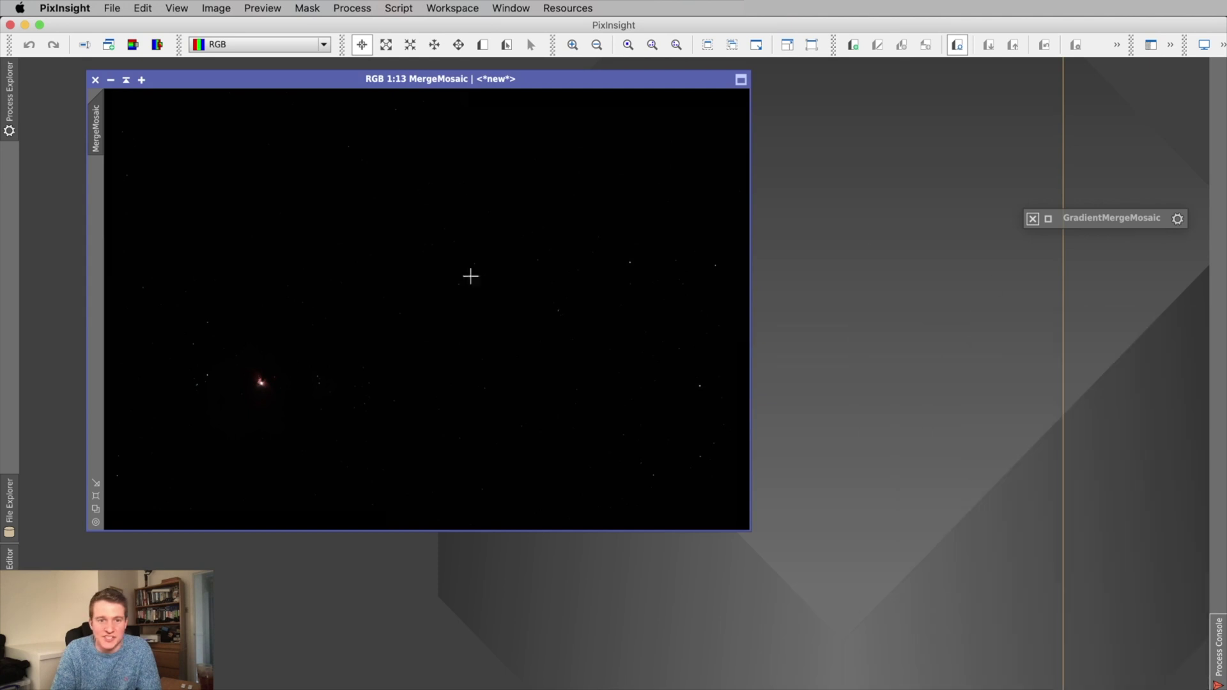
pyautogui.click(1224, 45)
pyautogui.click(1203, 94)
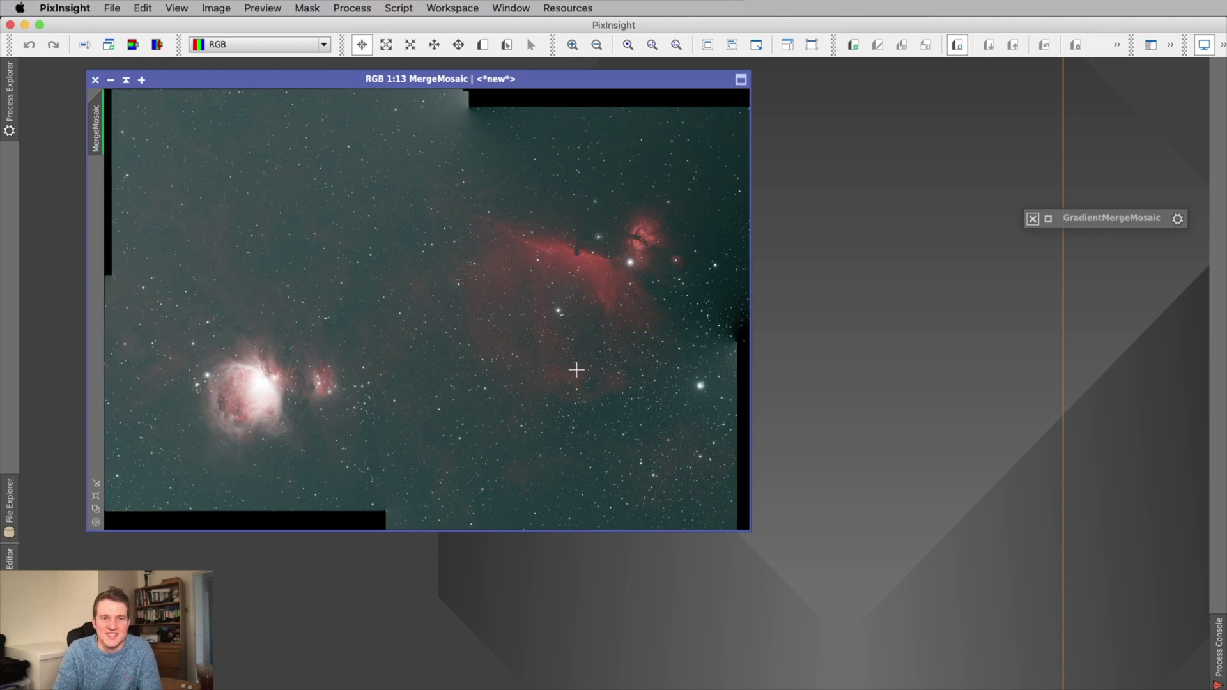
# Enlarge the merged mosaic's window and examine the pane seams, the nebula regions and the outer borders at several magnifications.
pyautogui.scroll(4, 516, 311)
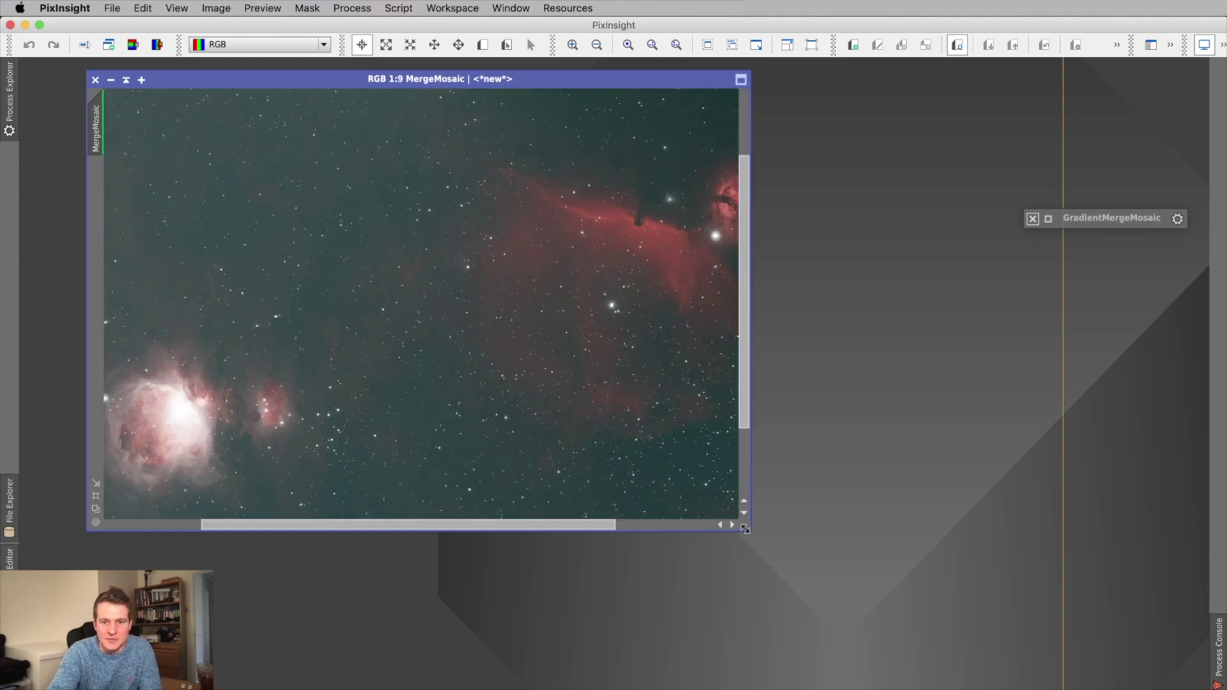
pyautogui.moveTo(745, 529); pyautogui.dragTo(947, 664)
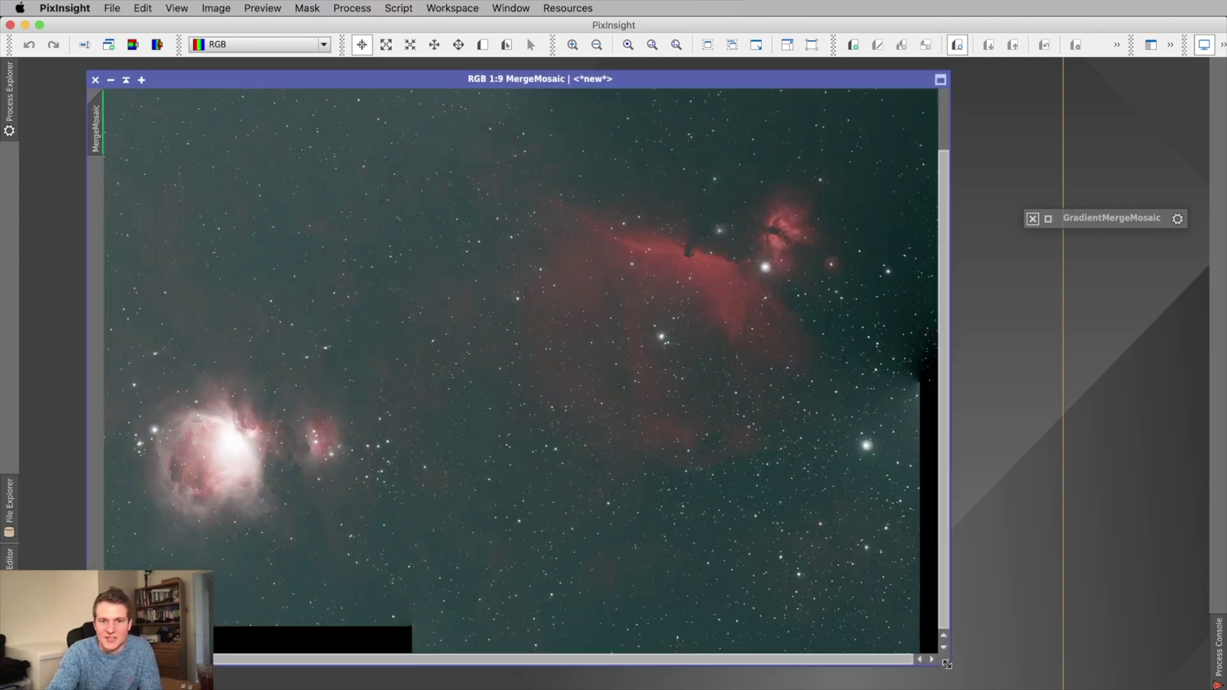
pyautogui.scroll(-1, 754, 448)
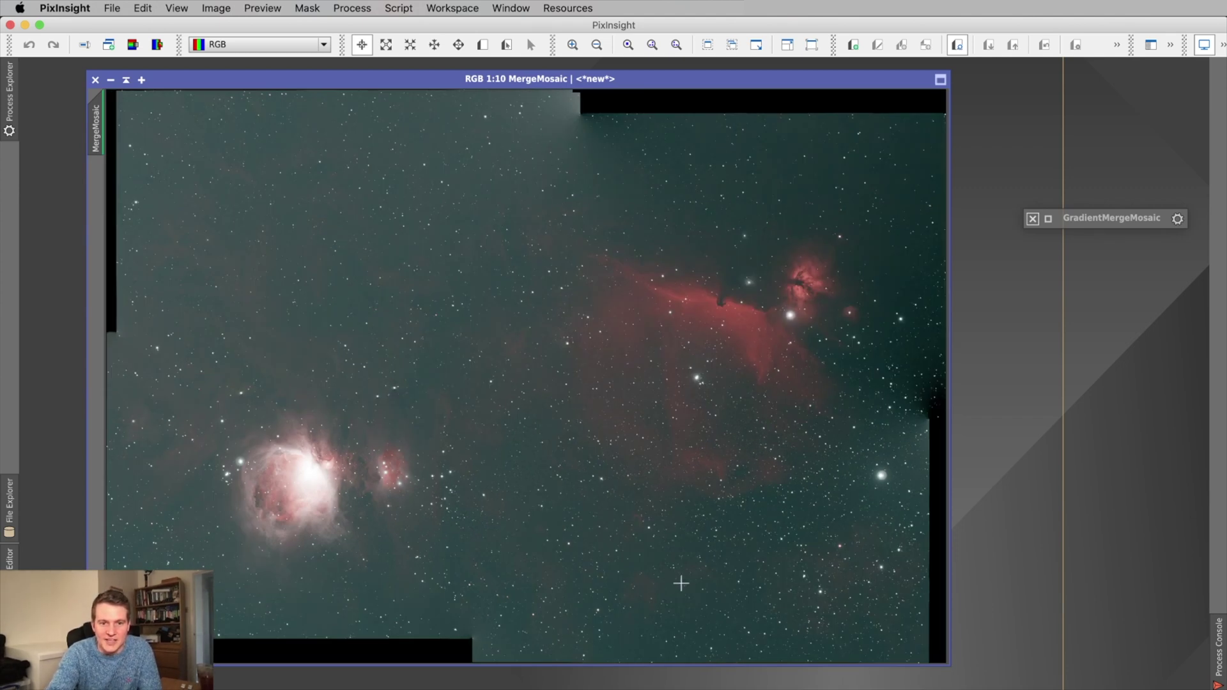
pyautogui.scroll(4, 726, 440)
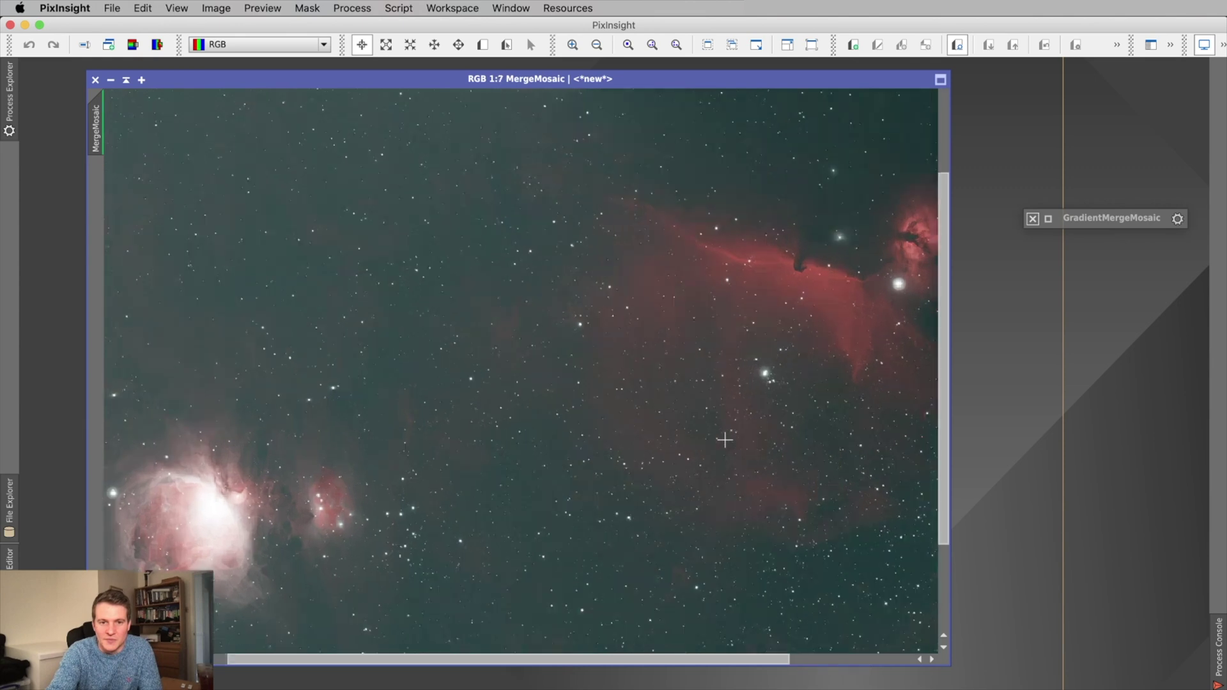
pyautogui.moveTo(642, 658); pyautogui.dragTo(802, 664)
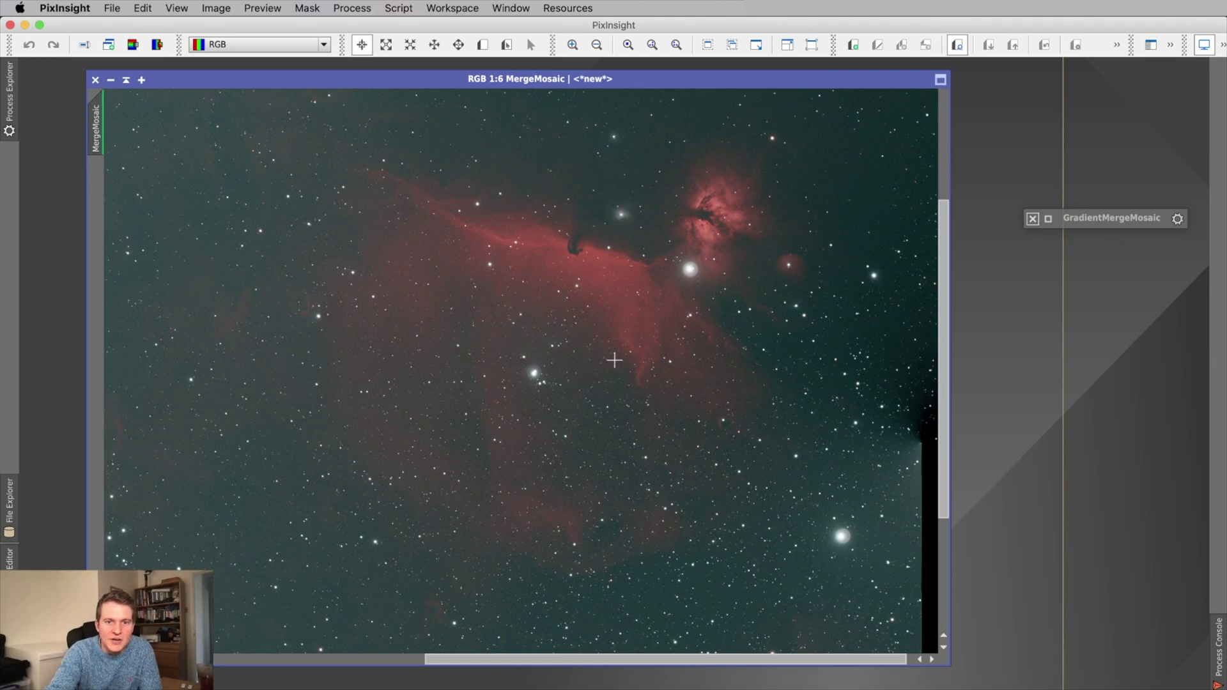
pyautogui.moveTo(942, 384); pyautogui.dragTo(933, 409)
pyautogui.moveTo(775, 659); pyautogui.dragTo(681, 657)
pyautogui.scroll(-4, 537, 452)
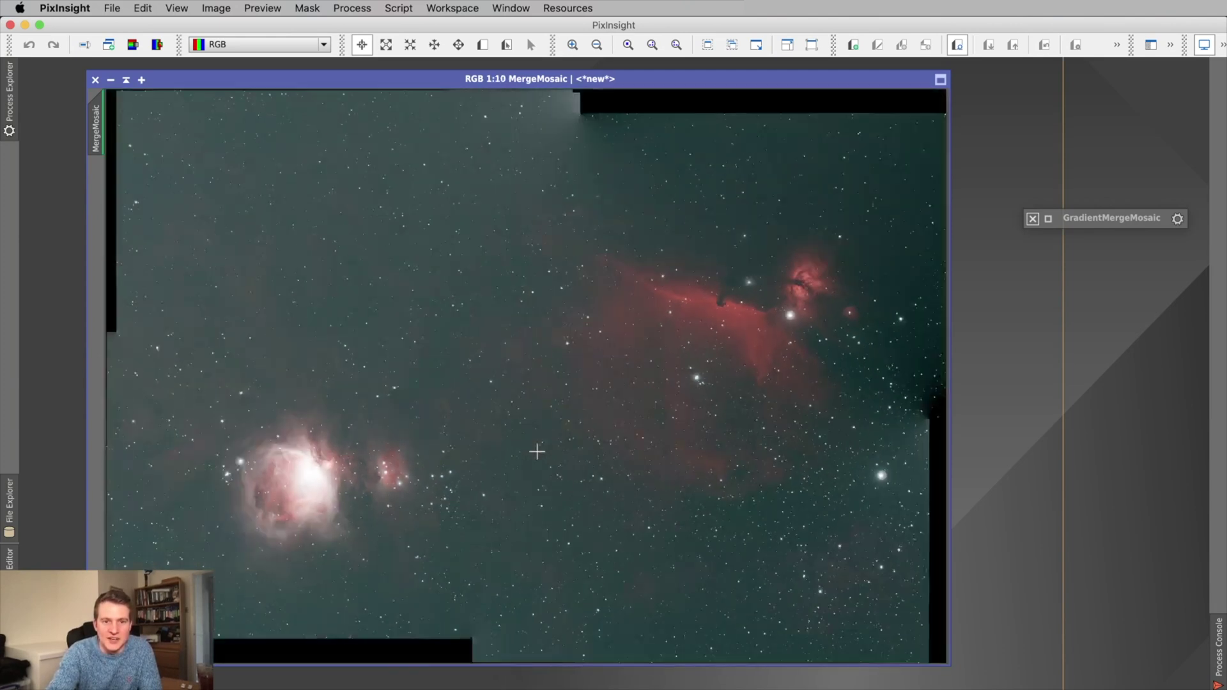
pyautogui.scroll(-1, 537, 452)
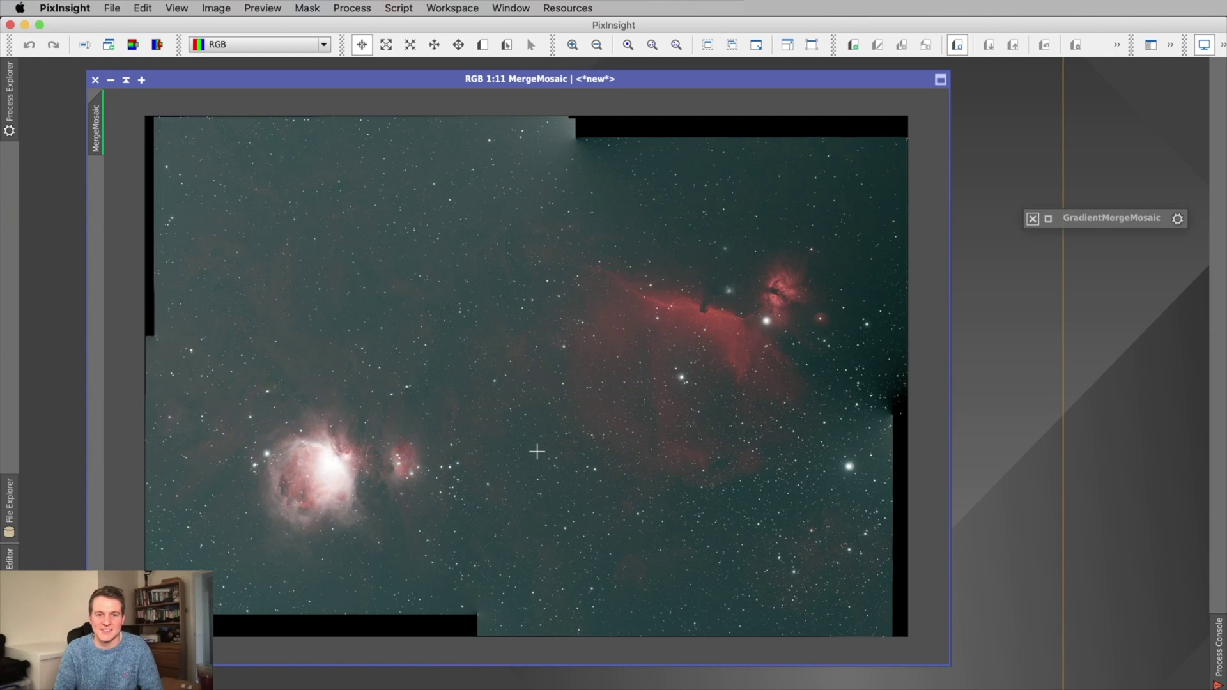